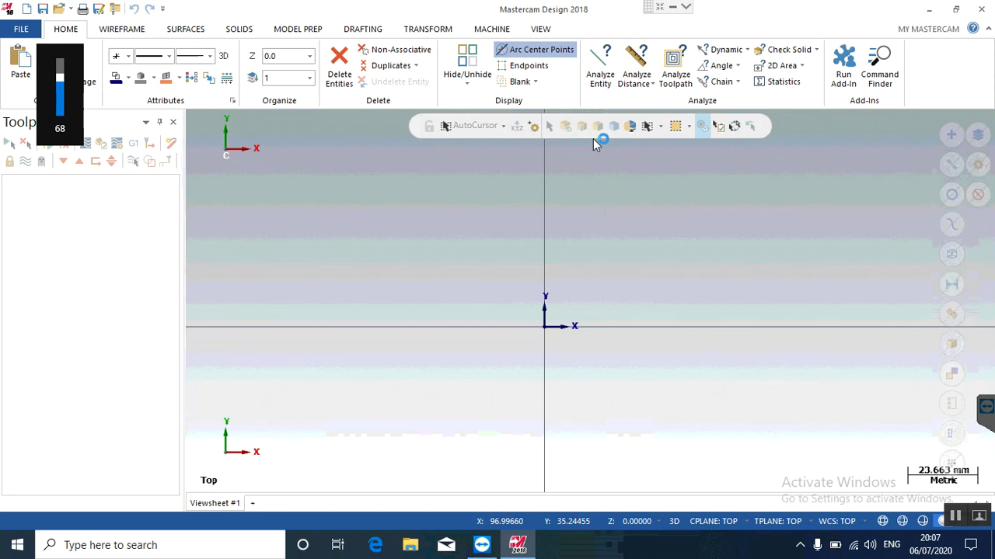
{"action": "key", "text": "XF86AudioLowerVolume"}
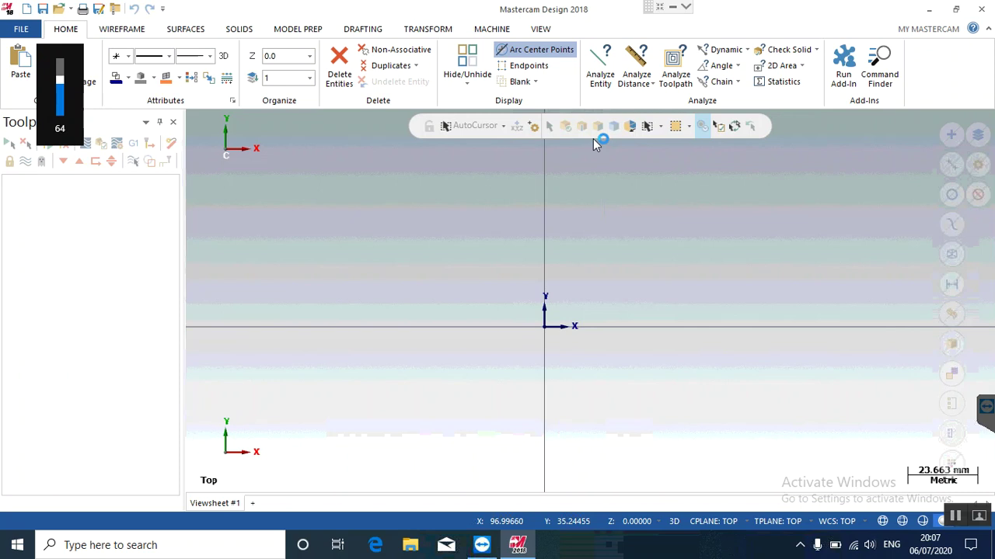
- Draw a rectangle anchored to its center at the origin, about 117 mm wide and 103 mm high
{"action": "left_click", "coordinate": [140, 29]}
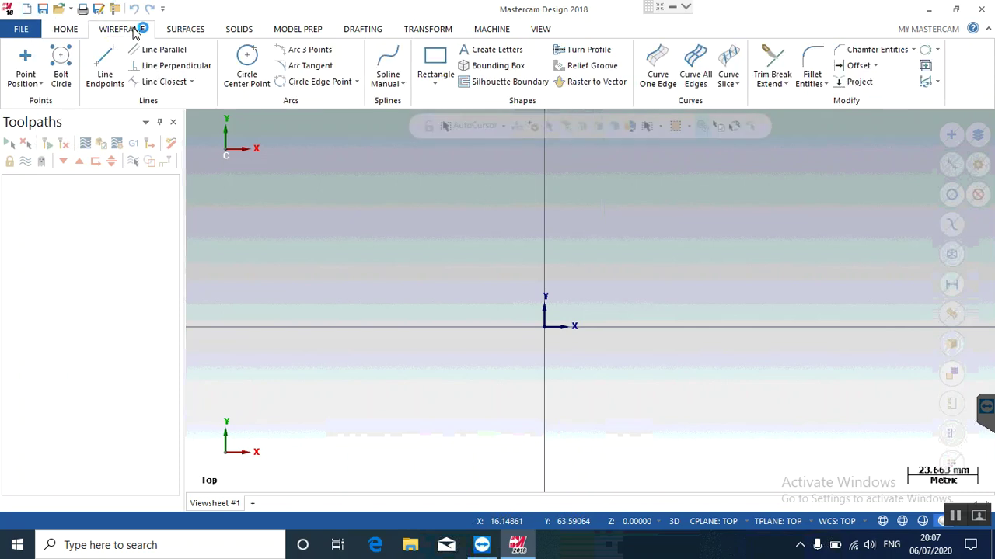
{"action": "left_click", "coordinate": [435, 84]}
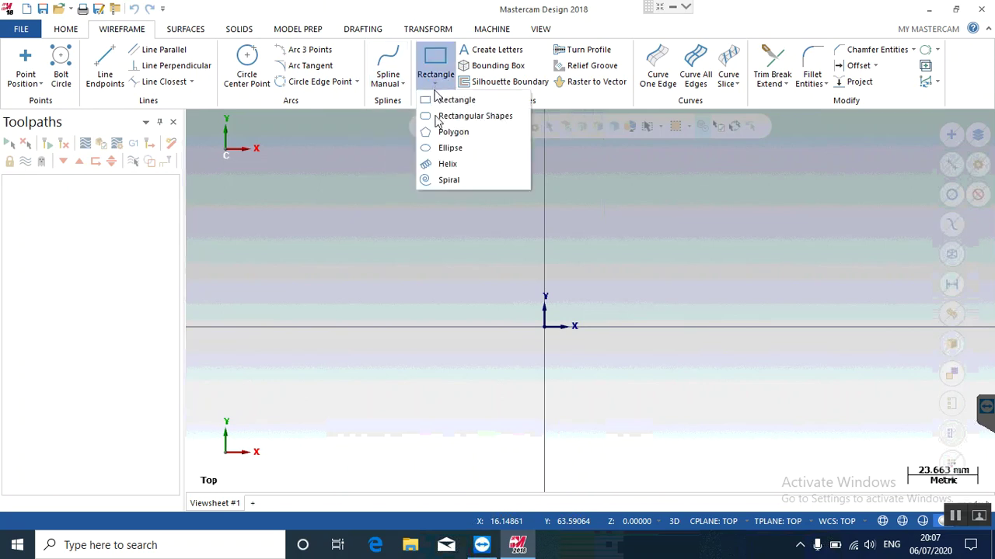
{"action": "left_click", "coordinate": [451, 101]}
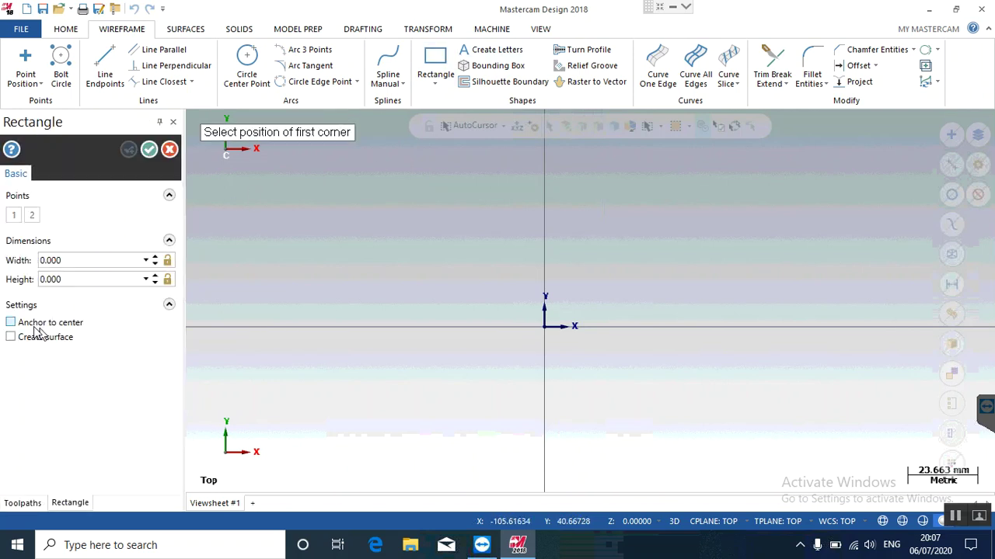
{"action": "left_click", "coordinate": [35, 324]}
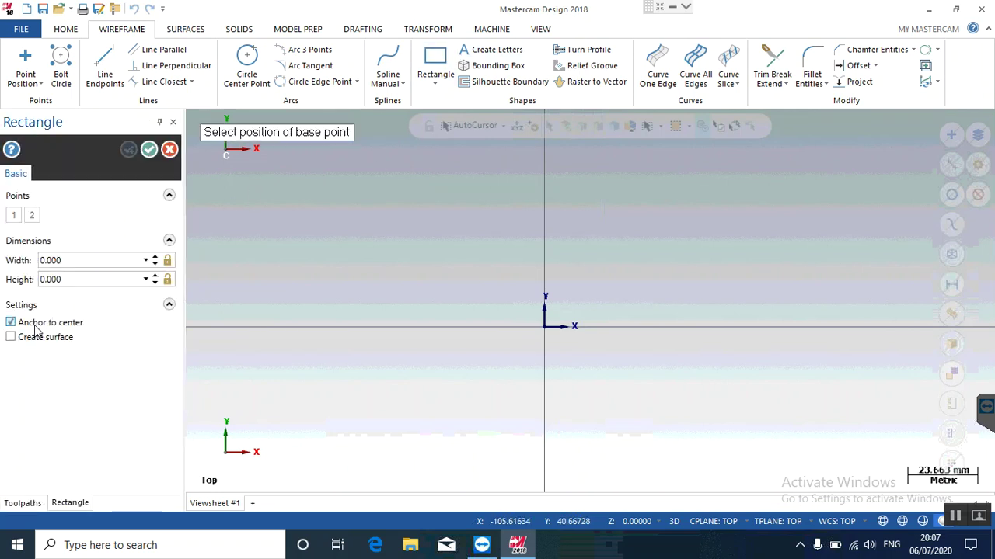
{"action": "left_click", "coordinate": [545, 327]}
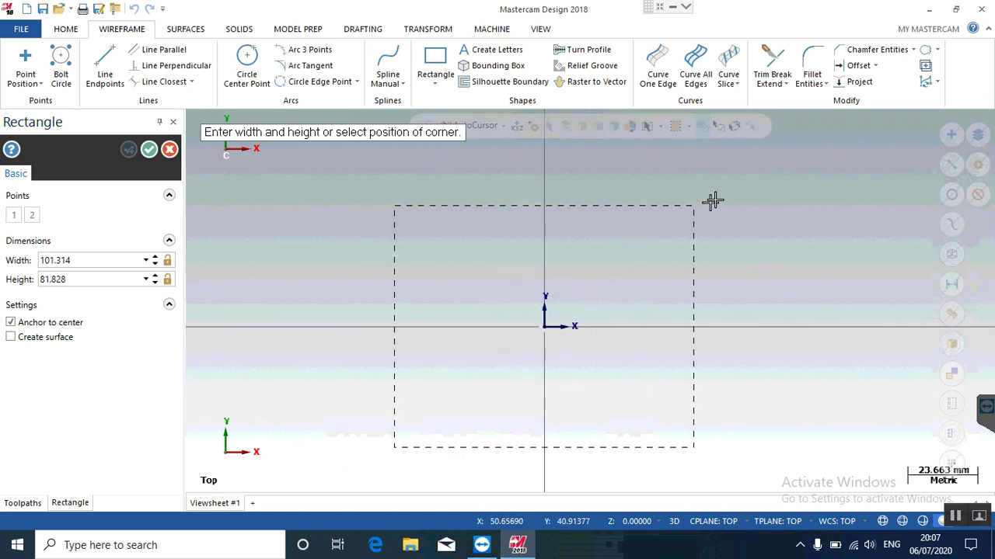
{"action": "left_click", "coordinate": [715, 175]}
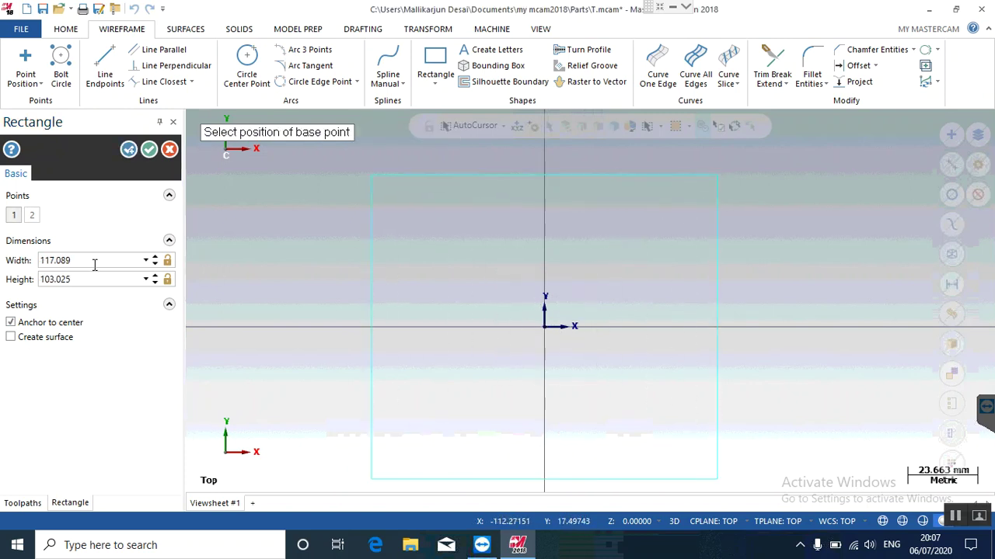
- Set the rectangle's width to 300 mm
{"action": "left_click", "coordinate": [94, 265]}
{"action": "key", "text": "shift+Left"}
{"action": "key", "text": "shift+Left"}
{"action": "key", "text": "shift+Left"}
{"action": "key", "text": "shift+Left"}
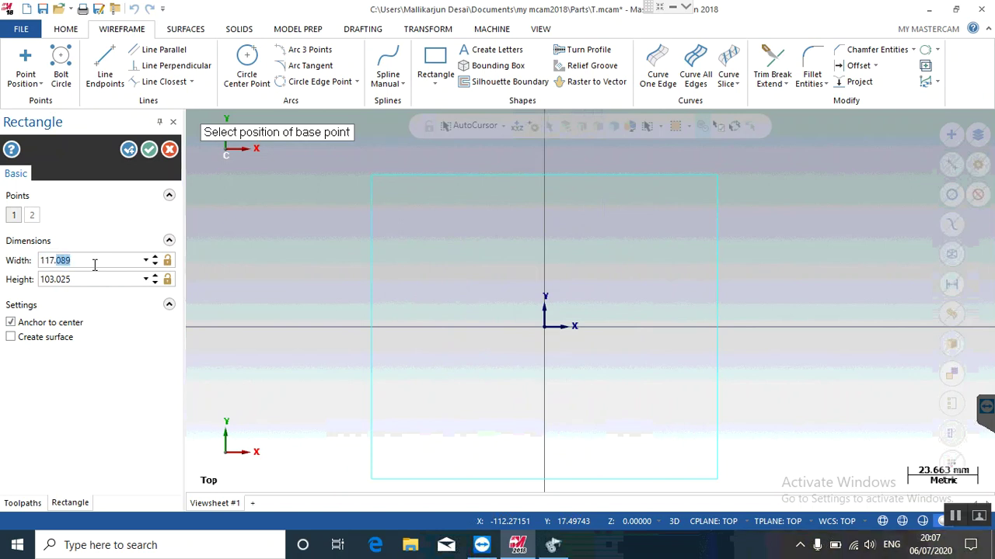
{"action": "key", "text": "BackSpace"}
{"action": "key", "text": "BackSpace"}
{"action": "key", "text": "BackSpace"}
{"action": "key", "text": "BackSpace"}
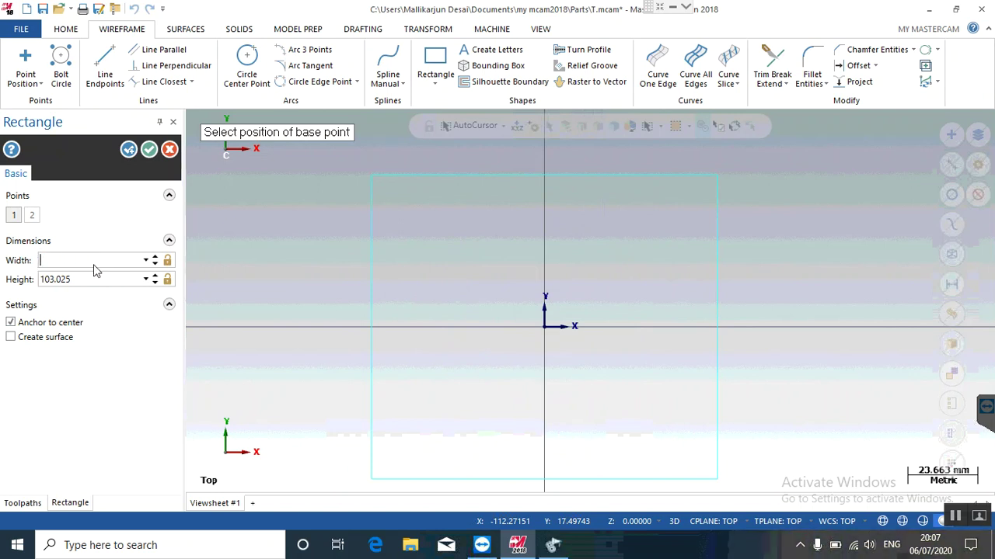
{"action": "type", "text": "300"}
{"action": "key", "text": "Return"}
- Set the rectangle's height to 300 mm, accept it and fit the whole square in the view
{"action": "double_click", "coordinate": [94, 281]}
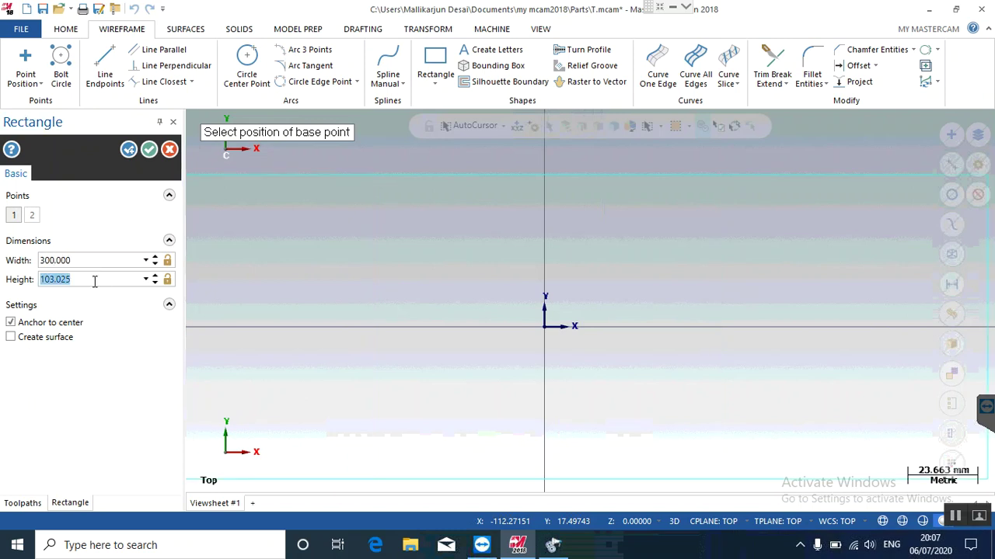
{"action": "type", "text": "300"}
{"action": "key", "text": "Return"}
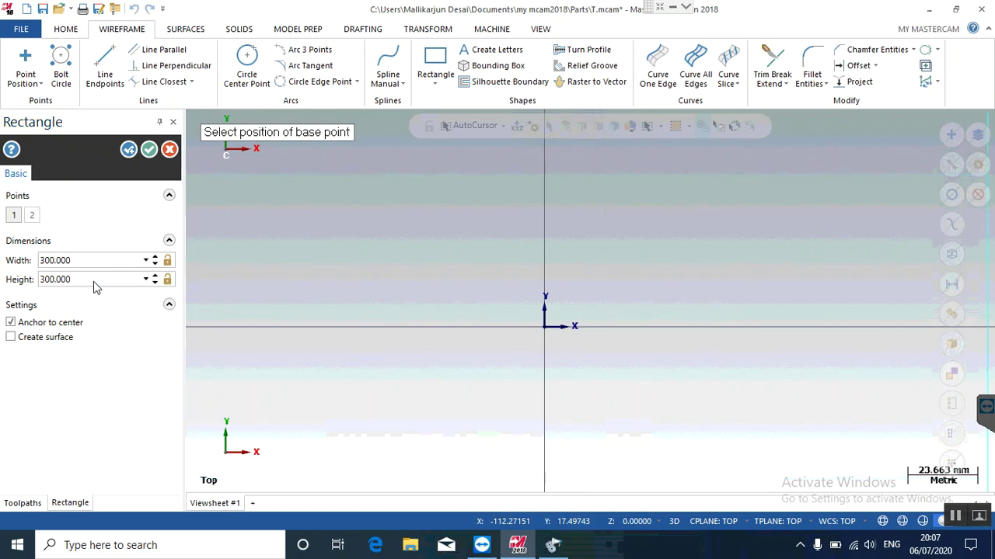
{"action": "left_click", "coordinate": [149, 149]}
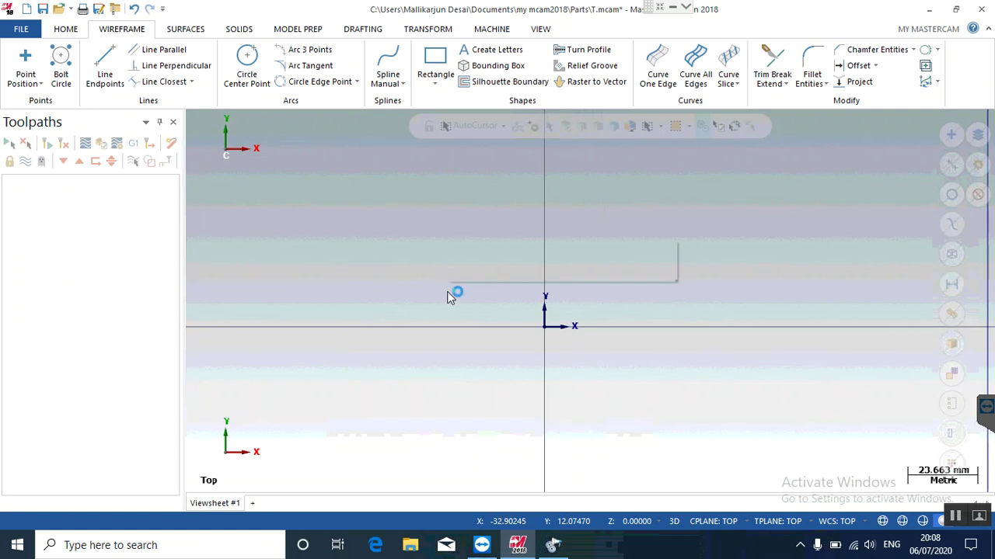
{"action": "right_click", "coordinate": [447, 298]}
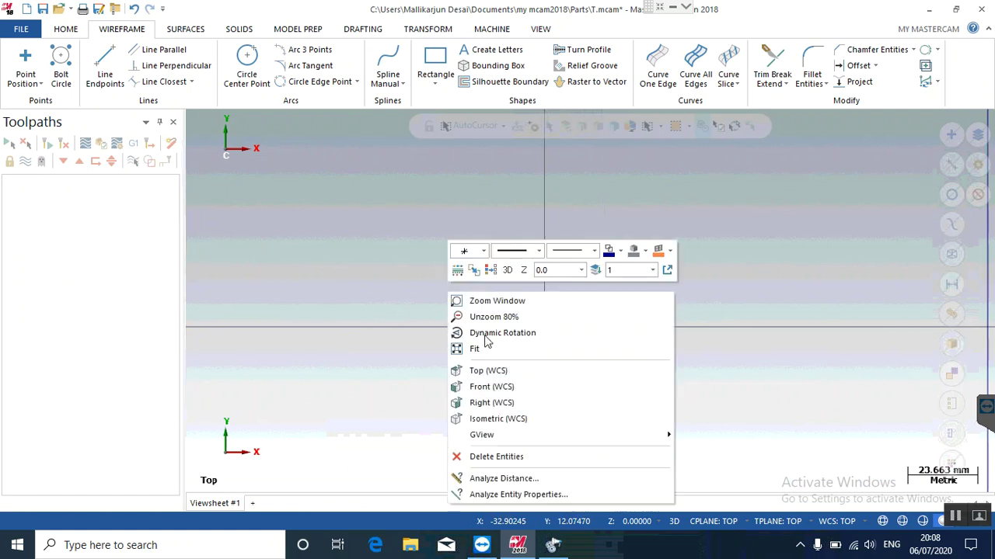
{"action": "left_click", "coordinate": [479, 351]}
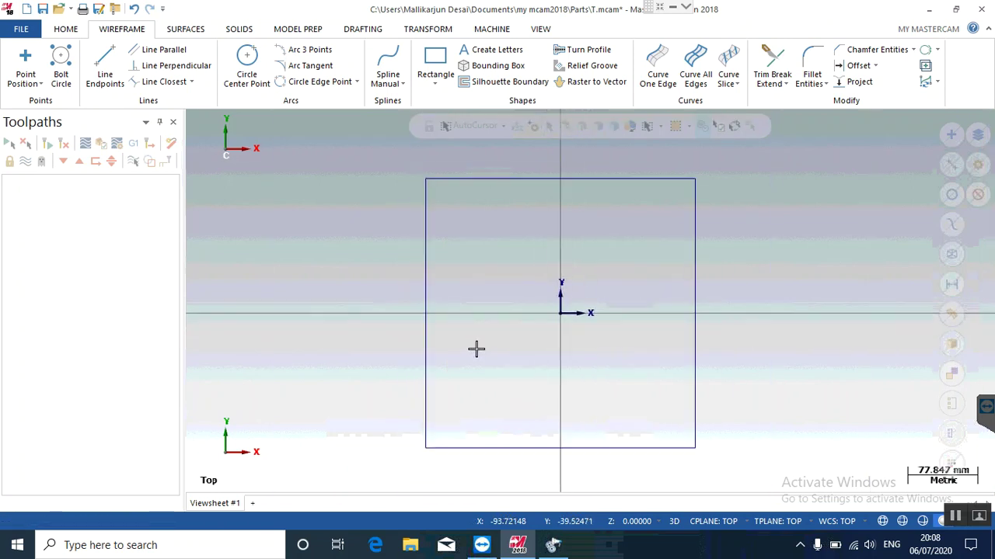
{"action": "left_click", "coordinate": [105, 70]}
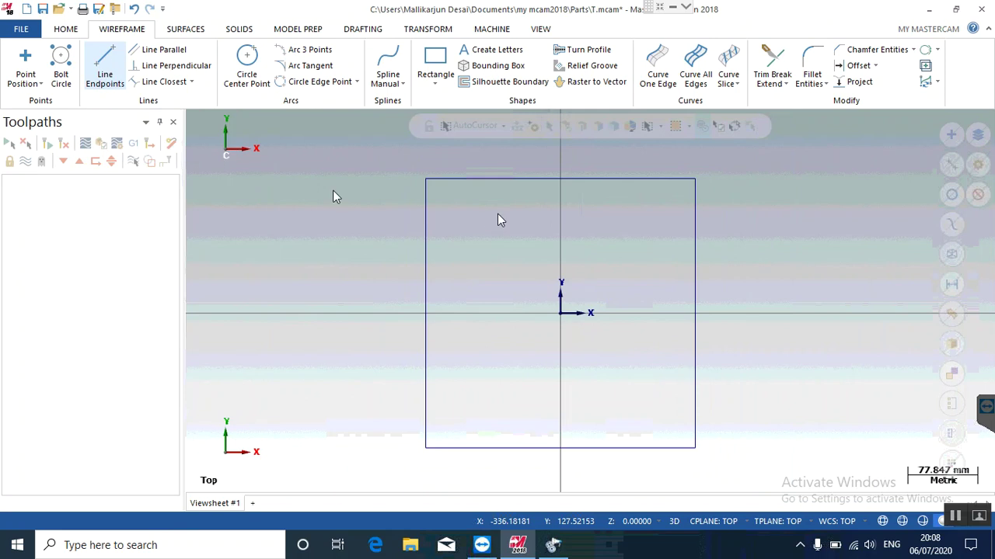
{"action": "left_click", "coordinate": [561, 178]}
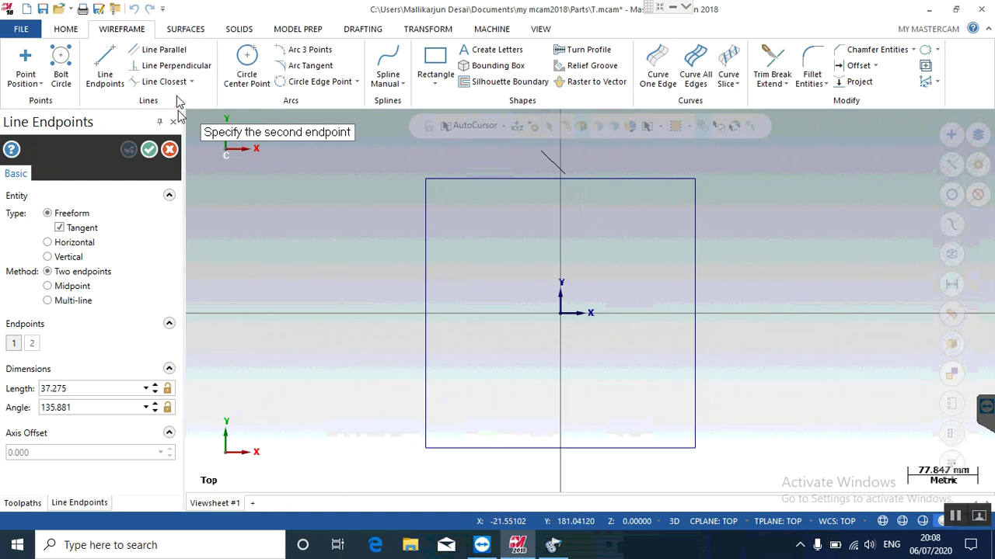
{"action": "key", "text": "Escape"}
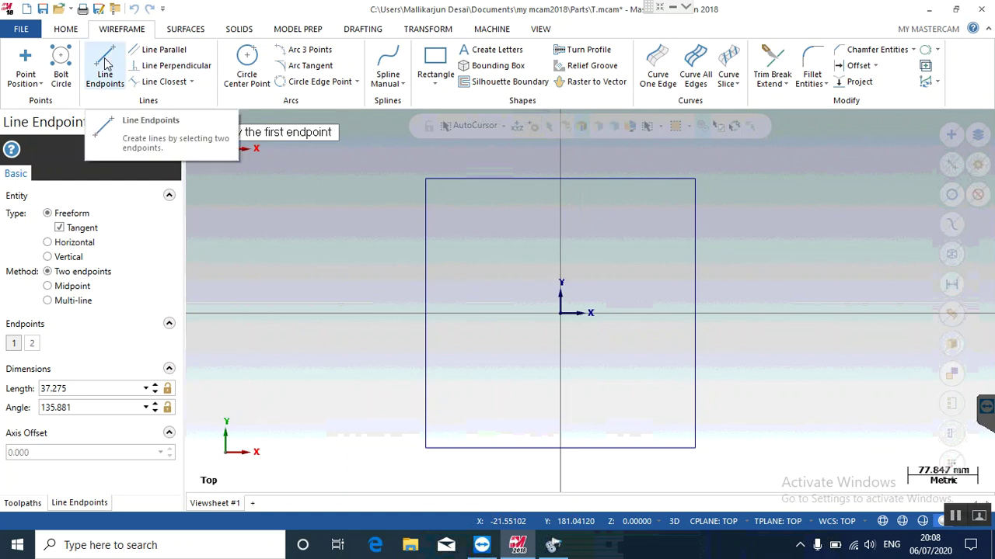
- Draw a vertical centerline from the midpoint of the square's upper edge to the midpoint of its lower edge
{"action": "left_click", "coordinate": [559, 179]}
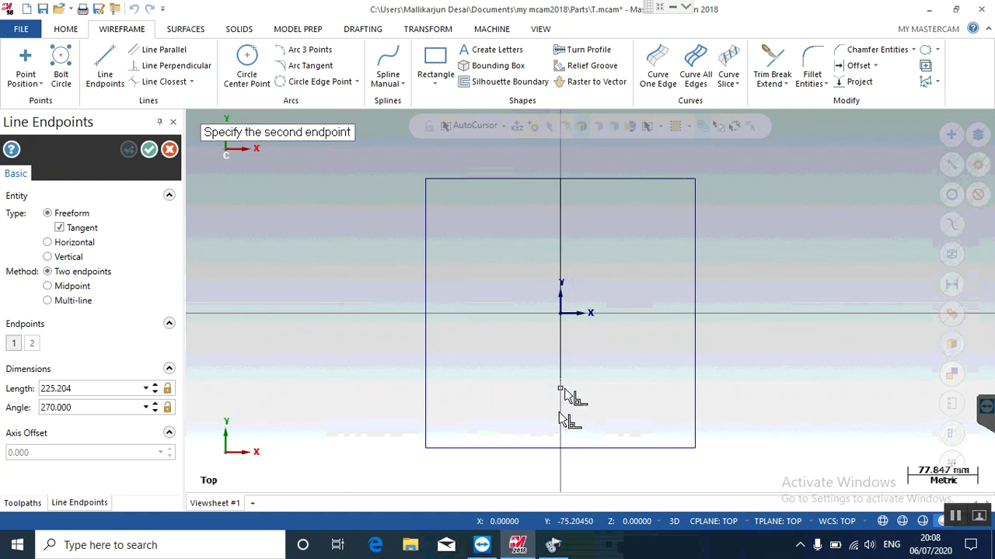
{"action": "left_click", "coordinate": [559, 447]}
{"action": "left_click", "coordinate": [170, 149]}
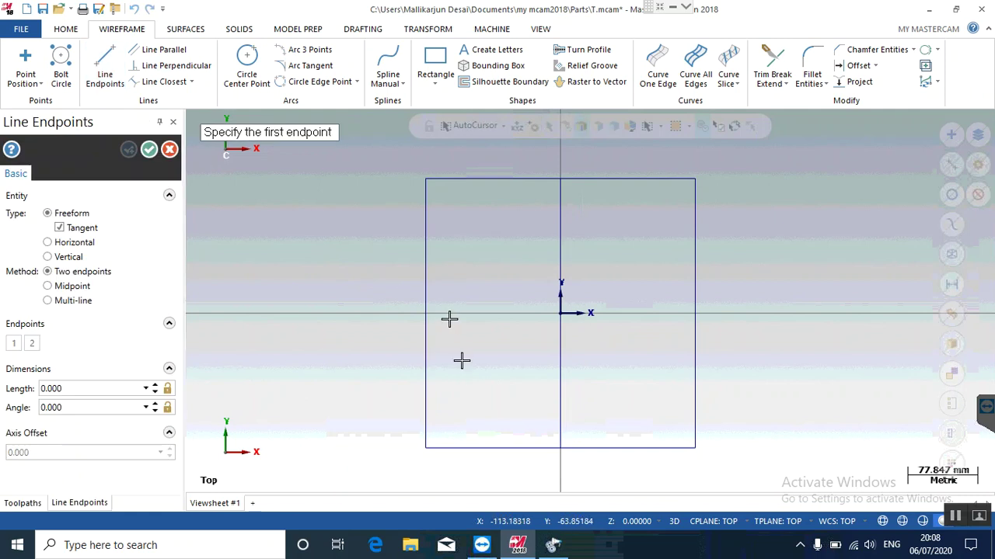
- Draw a horizontal centerline between the midpoints of the square's left and right edges
{"action": "left_click", "coordinate": [425, 314]}
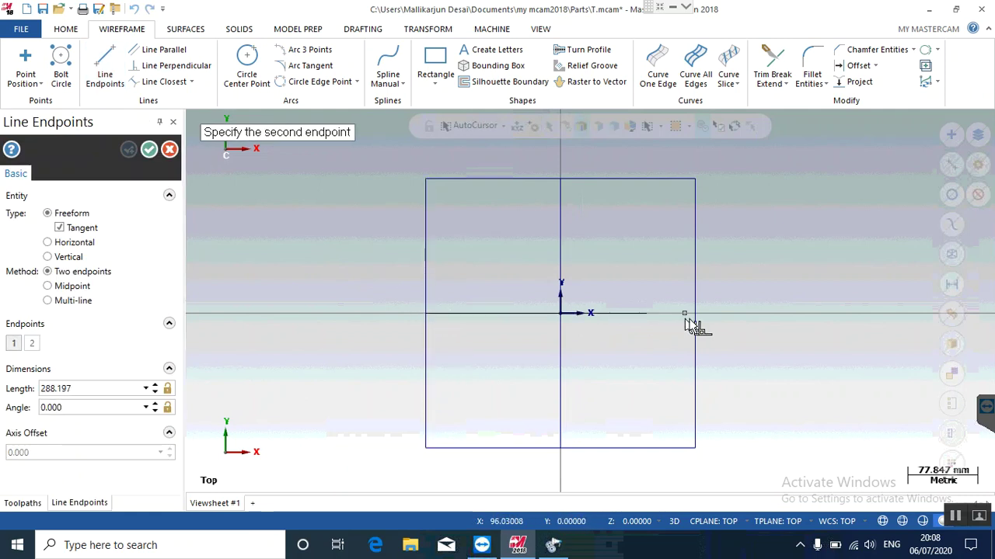
{"action": "left_click", "coordinate": [694, 318]}
{"action": "key", "text": "Escape"}
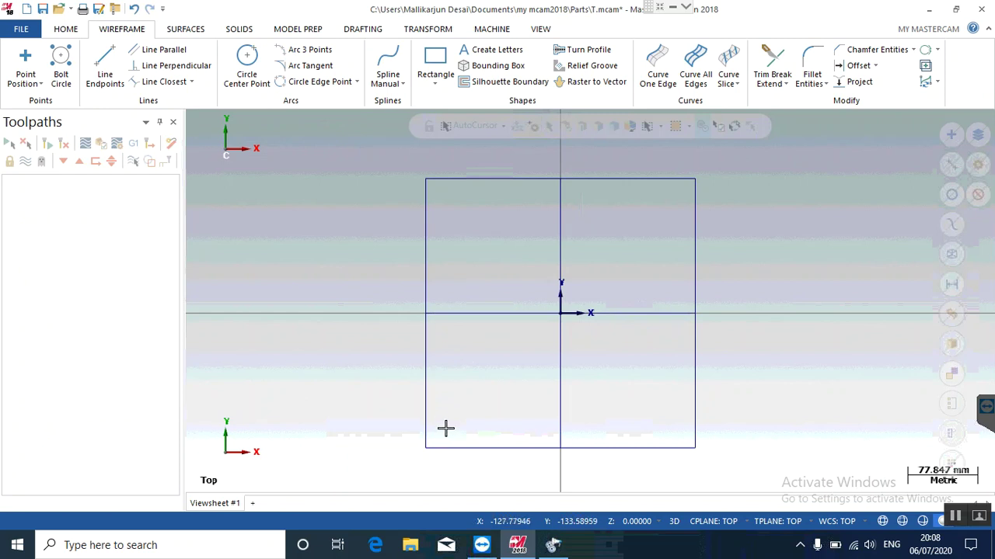
- Offset a copy of the vertical centerline 110 mm toward positive X
{"action": "left_click", "coordinate": [849, 67]}
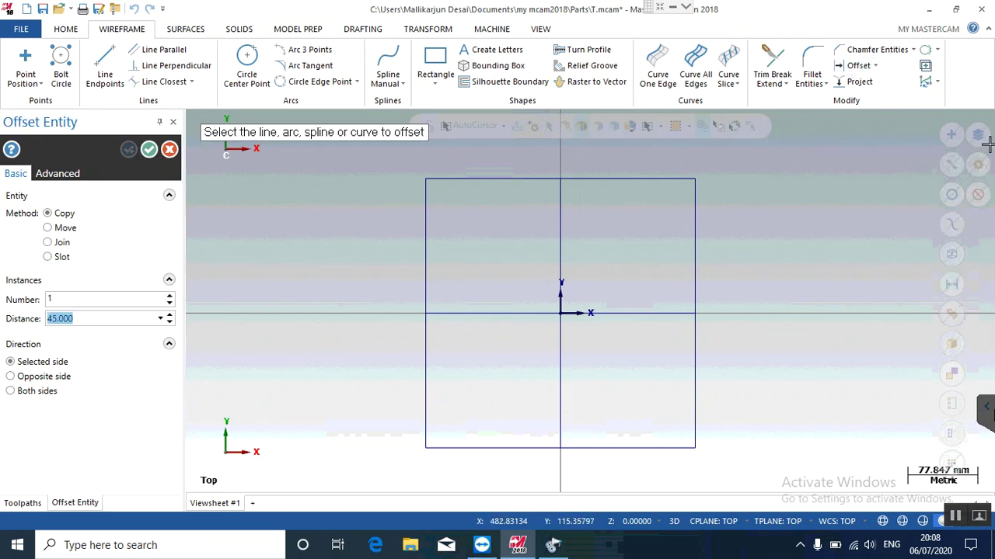
{"action": "left_click", "coordinate": [562, 254]}
{"action": "left_click", "coordinate": [591, 254]}
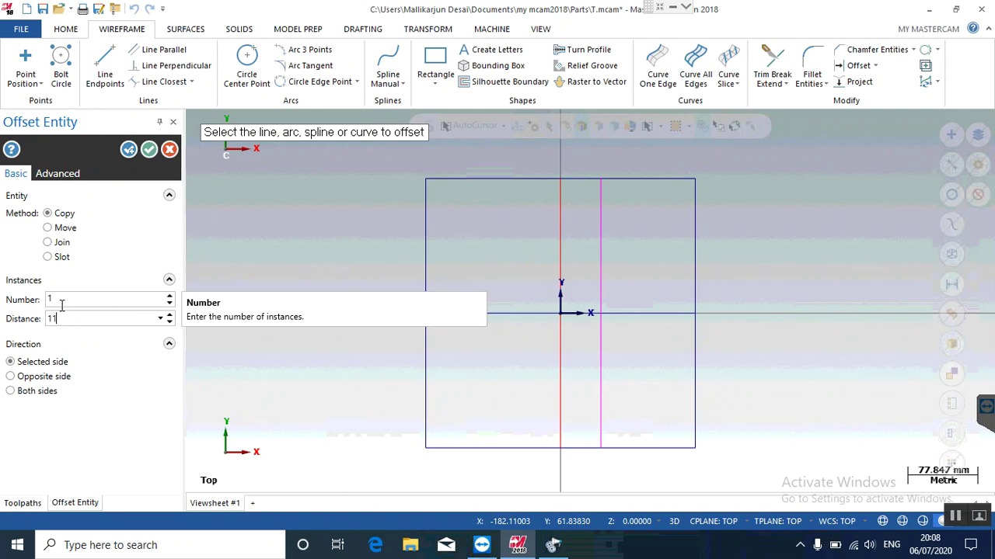
{"action": "type", "text": "110"}
{"action": "key", "text": "Return"}
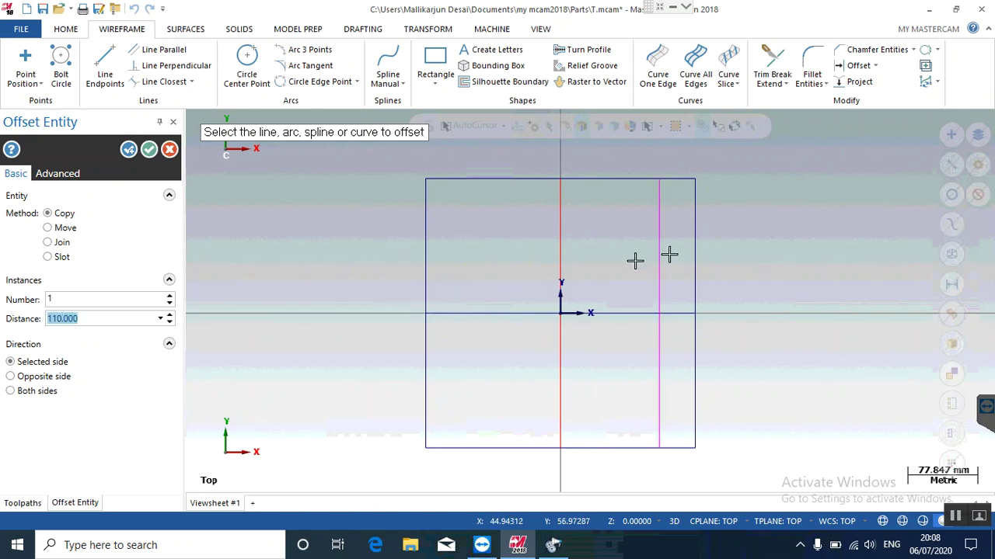
{"action": "left_click", "coordinate": [129, 149]}
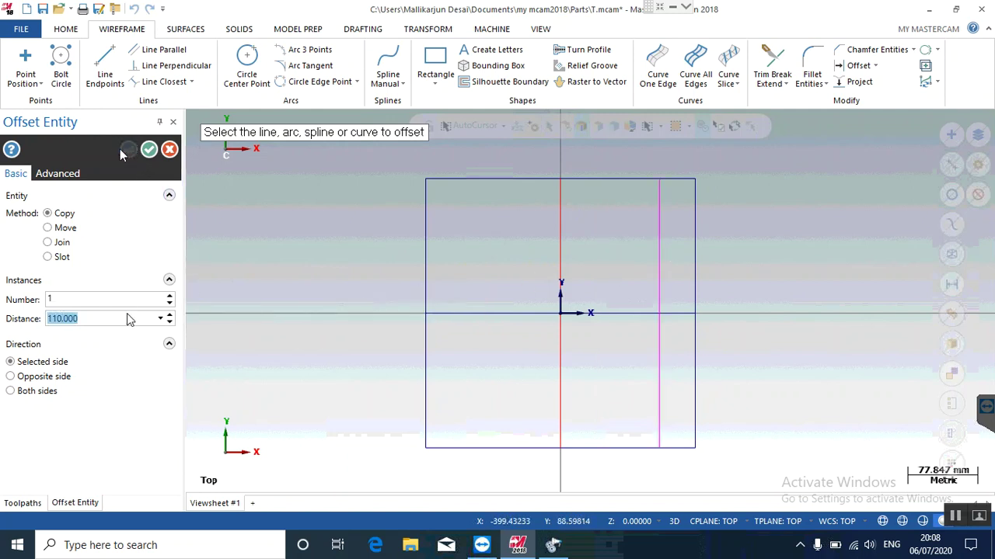
- Offset another copy of the vertical centerline 45 mm toward positive X
{"action": "type", "text": "45"}
{"action": "key", "text": "Return"}
{"action": "left_click", "coordinate": [560, 276]}
{"action": "left_click", "coordinate": [590, 278]}
{"action": "left_click", "coordinate": [128, 149]}
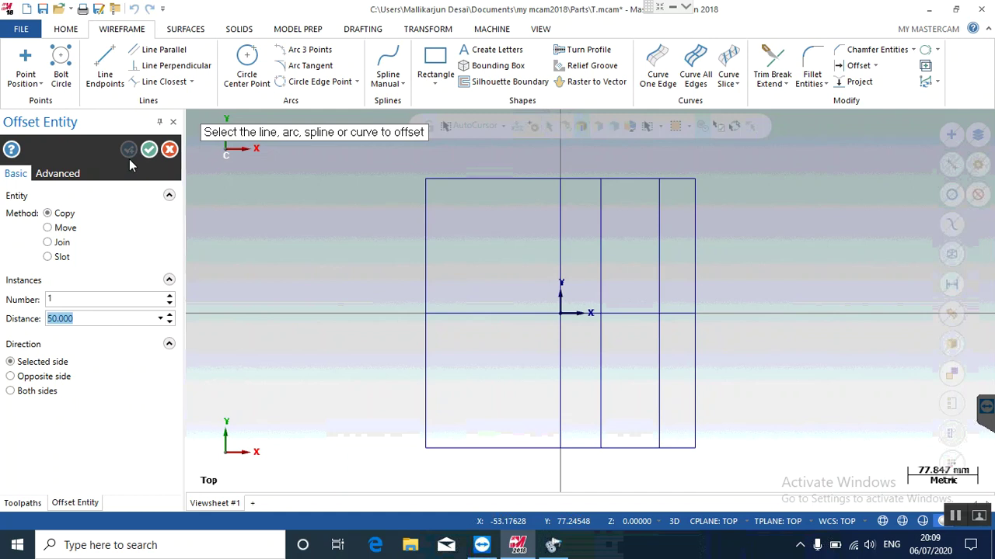
- Offset a copy of the horizontal centerline 50 mm upward, and offset that copy another 50 mm upward
{"action": "left_click", "coordinate": [622, 314]}
{"action": "left_click", "coordinate": [626, 291]}
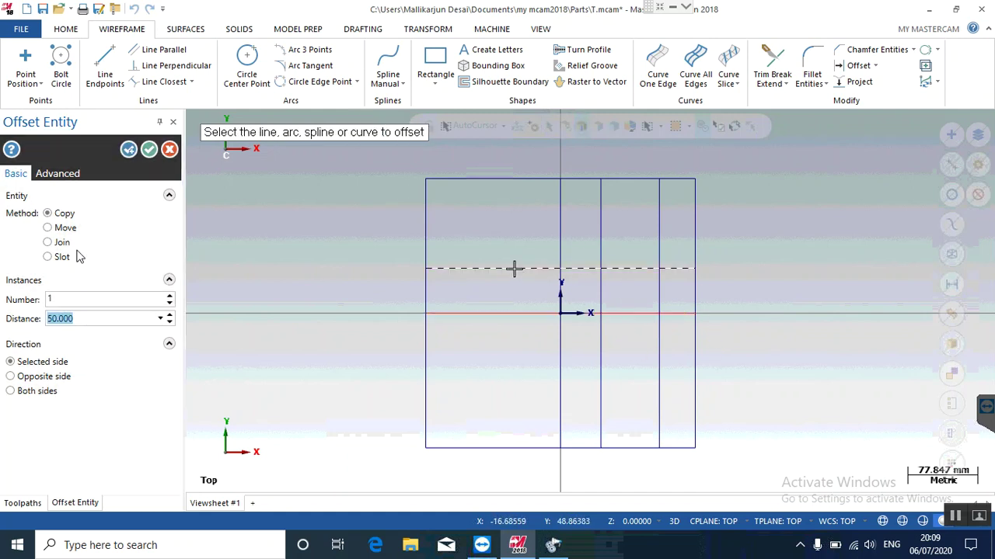
{"action": "left_click", "coordinate": [128, 149]}
{"action": "left_click", "coordinate": [635, 269]}
{"action": "left_click", "coordinate": [626, 235]}
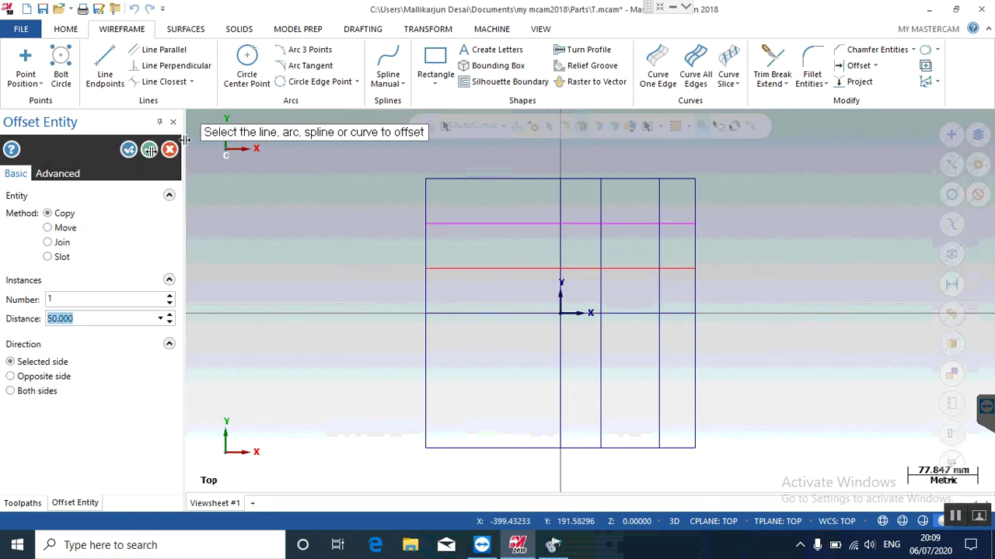
{"action": "left_click", "coordinate": [149, 149]}
{"action": "left_click", "coordinate": [246, 66]}
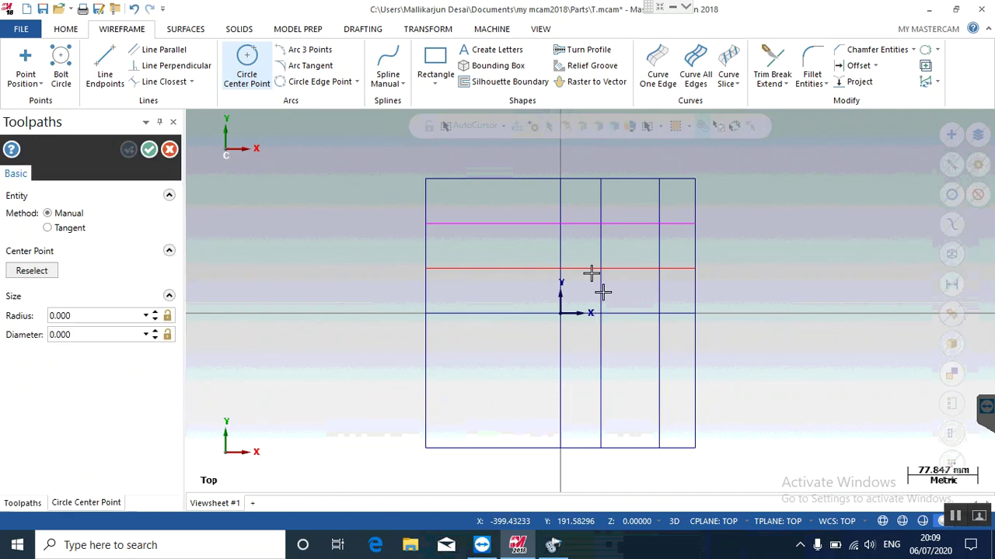
{"action": "left_click", "coordinate": [590, 278]}
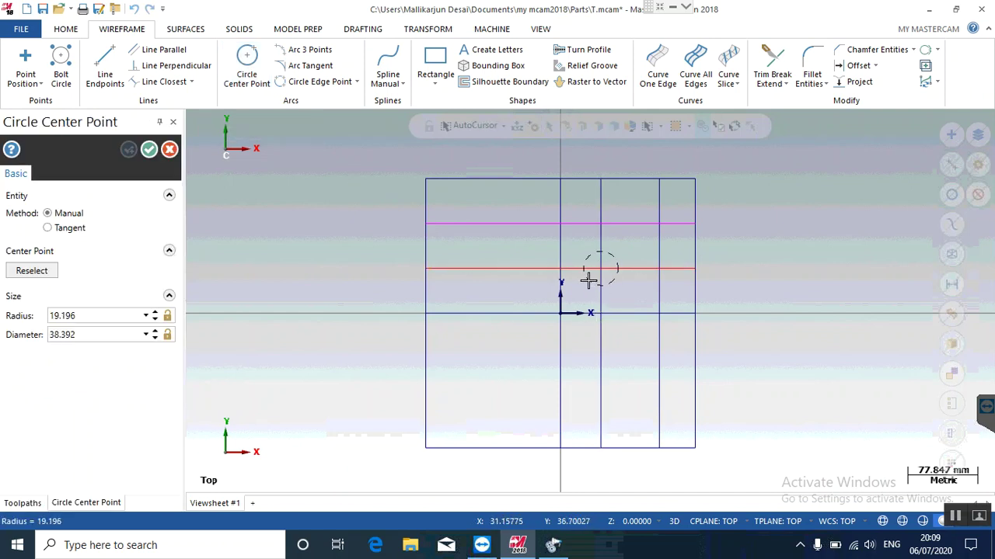
{"action": "left_click", "coordinate": [588, 281]}
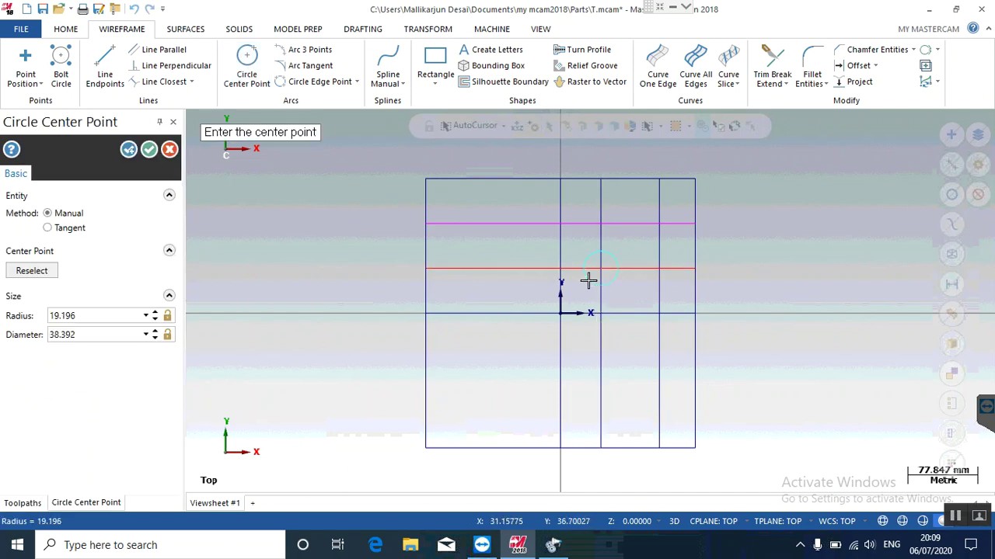
{"action": "type", "text": "33"}
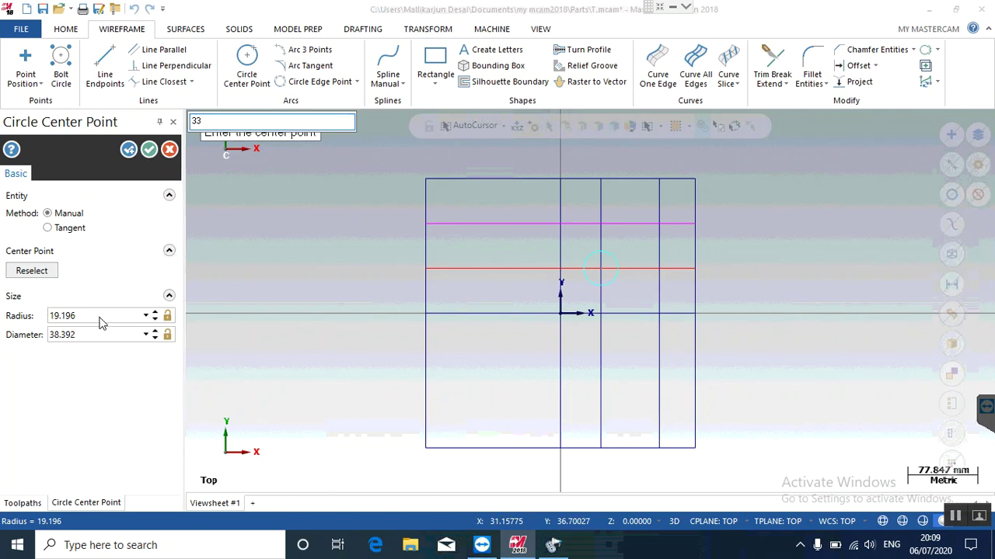
{"action": "key", "text": "Return"}
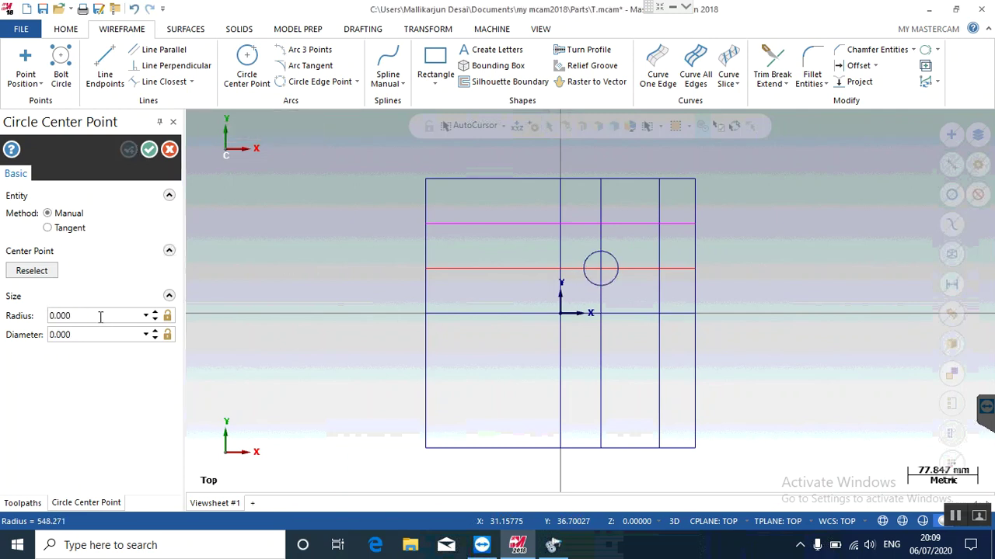
{"action": "key", "text": "Escape"}
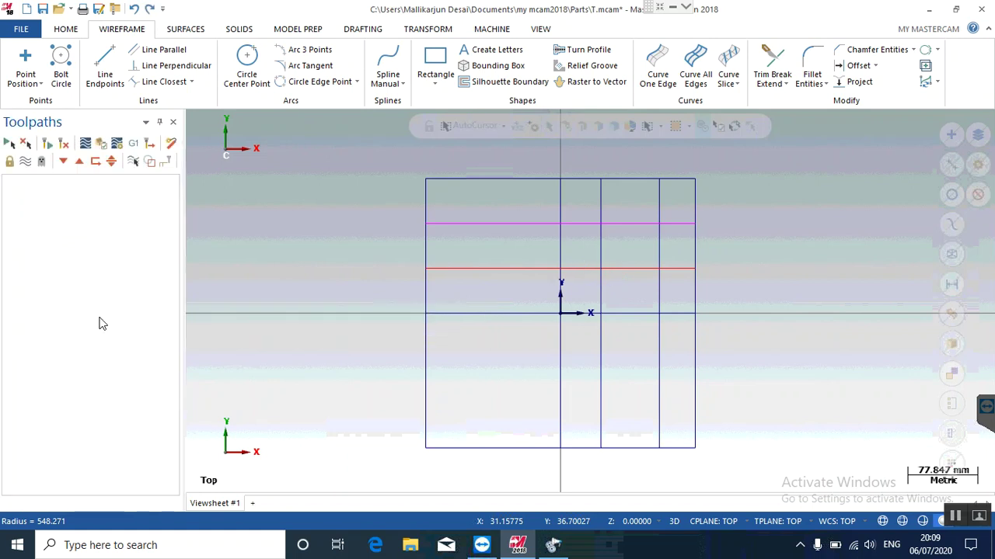
- Draw a 33 mm radius circle centered where the 45 mm vertical offset line crosses the lower horizontal offset line
{"action": "left_click", "coordinate": [246, 66]}
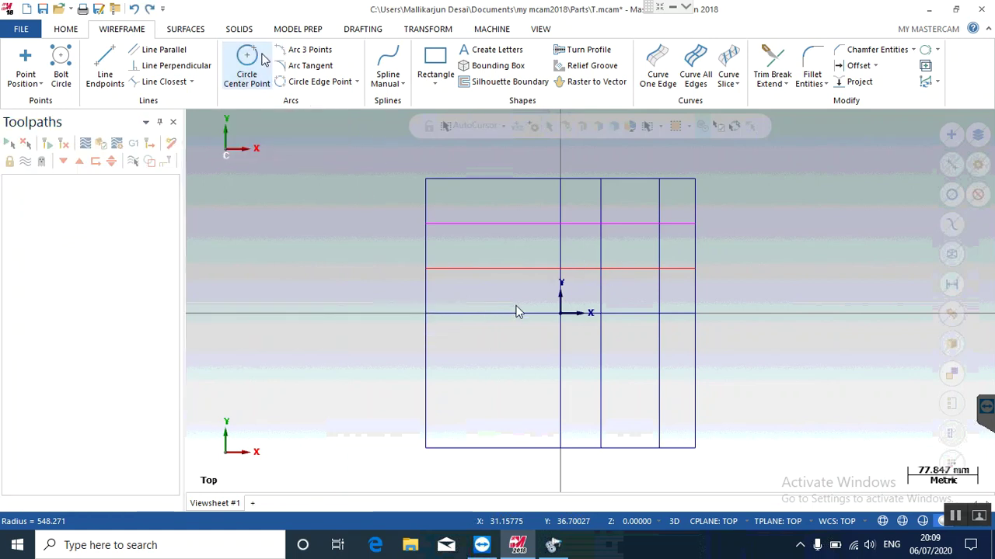
{"action": "left_click", "coordinate": [83, 314]}
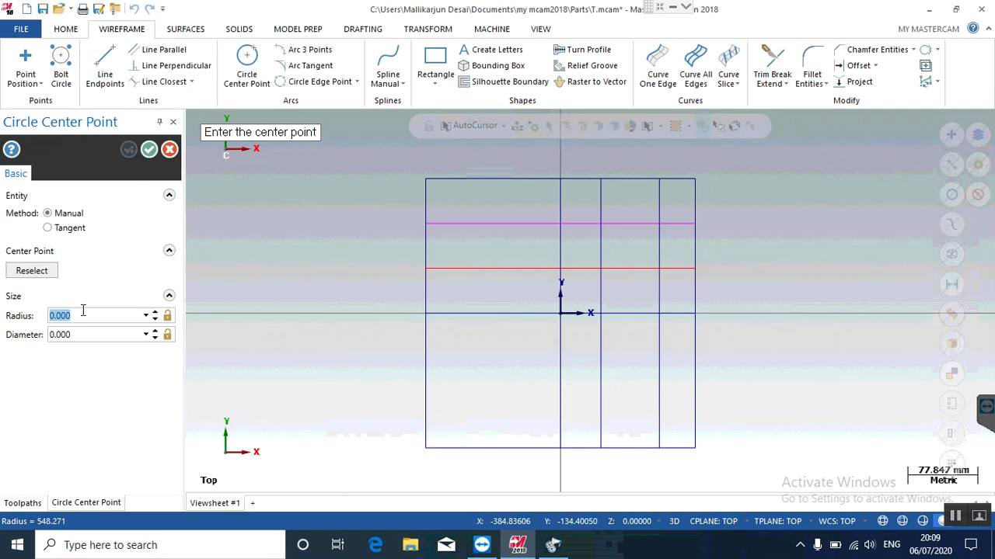
{"action": "type", "text": "33"}
{"action": "key", "text": "Return"}
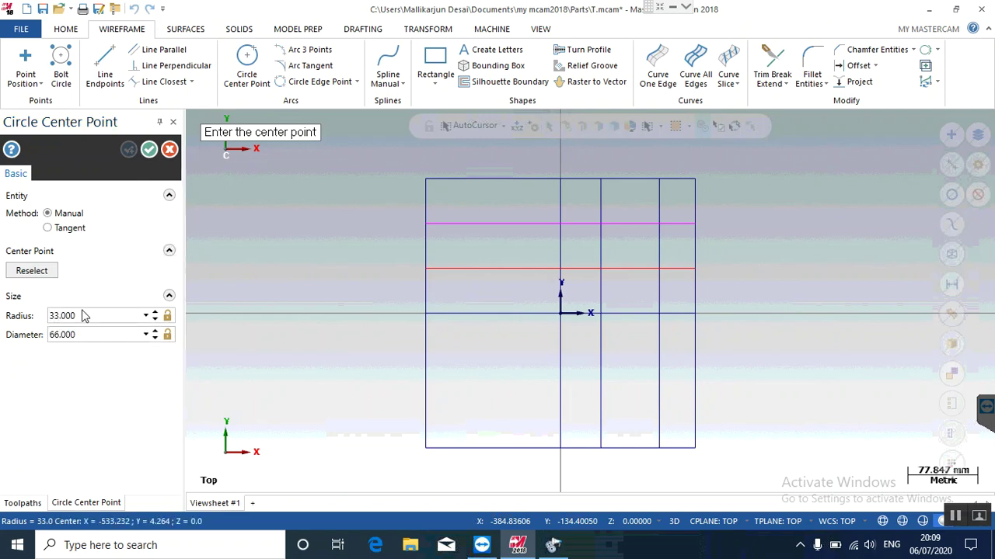
{"action": "left_click", "coordinate": [600, 269]}
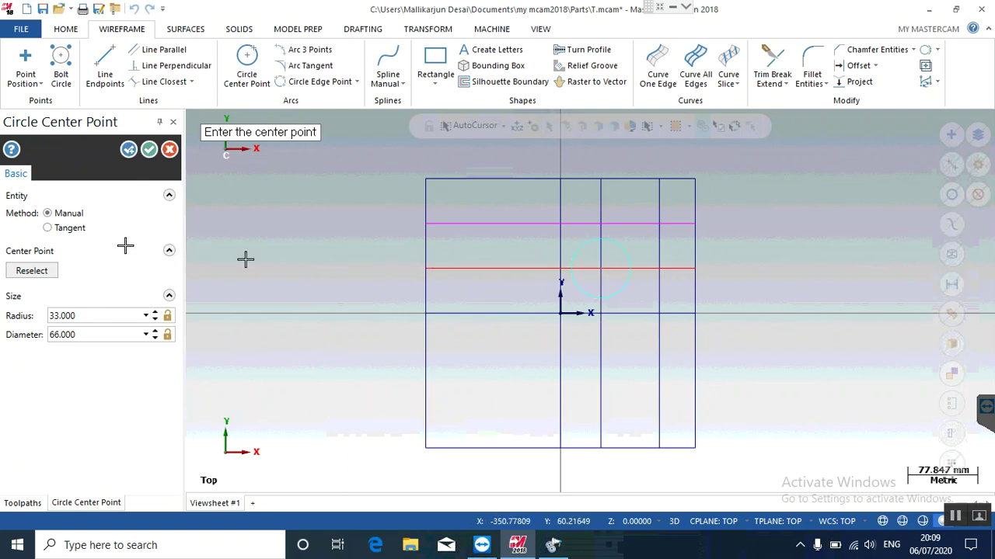
{"action": "left_click", "coordinate": [128, 151]}
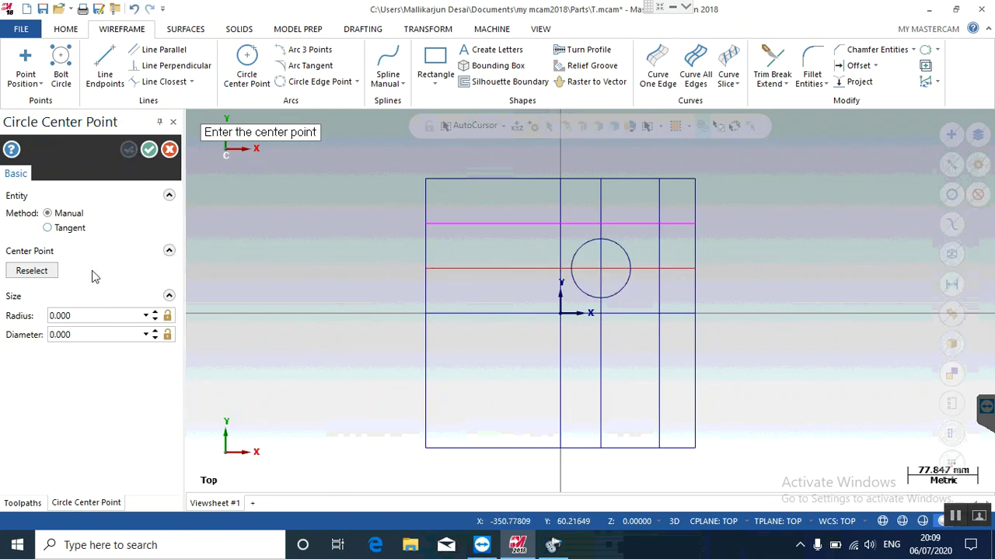
- Draw a 20 mm radius circle centered where the 110 mm vertical offset line crosses the upper horizontal offset line
{"action": "left_click", "coordinate": [74, 317]}
{"action": "type", "text": "20"}
{"action": "key", "text": "Return"}
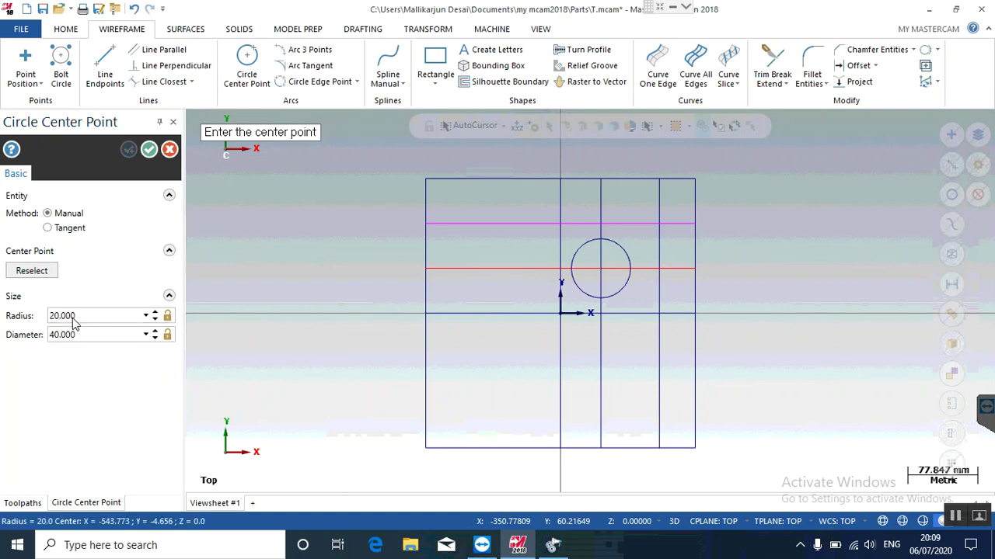
{"action": "left_click", "coordinate": [659, 224]}
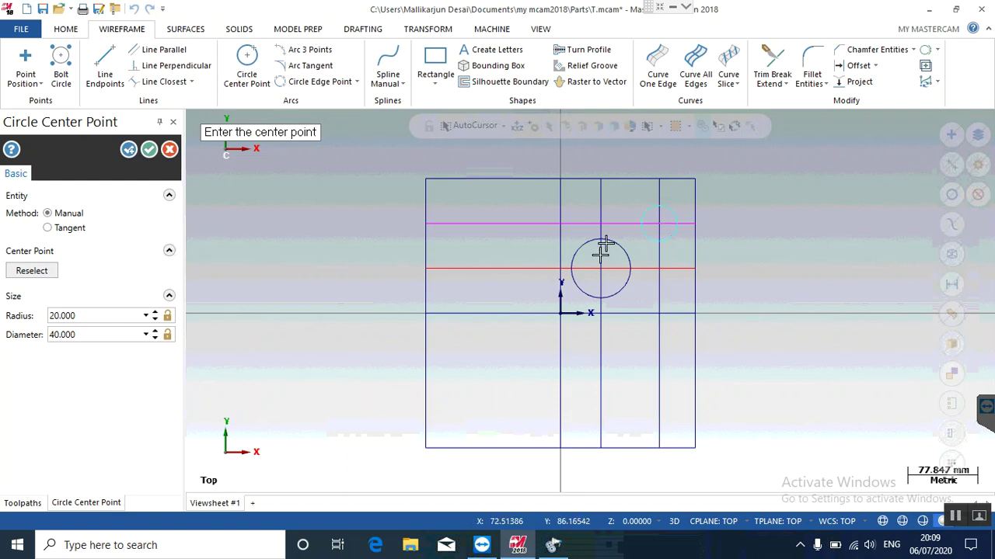
{"action": "key", "text": "Escape"}
- Delete the four offset construction lines, keeping the square's two centerlines
{"action": "left_click", "coordinate": [506, 269]}
{"action": "left_click", "coordinate": [508, 225]}
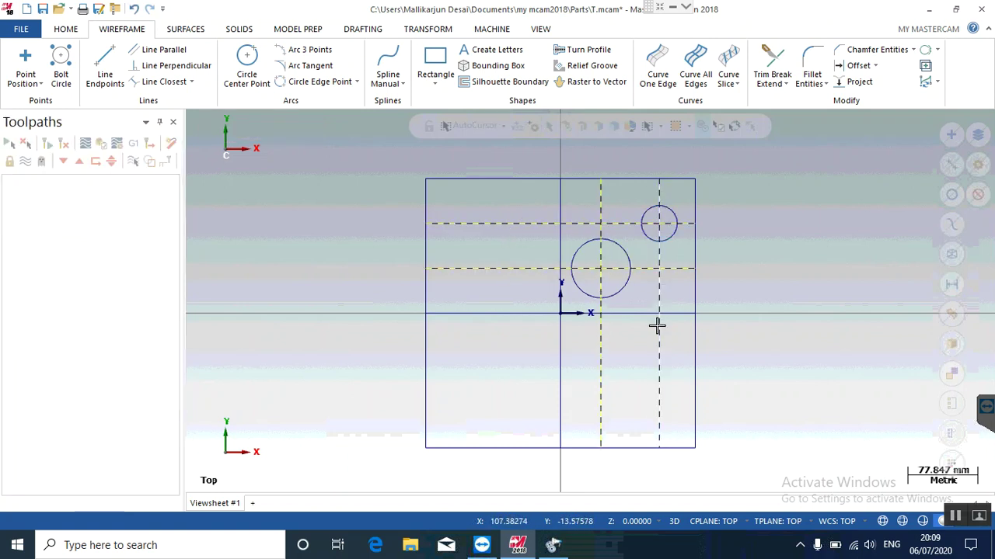
{"action": "key", "text": "Delete"}
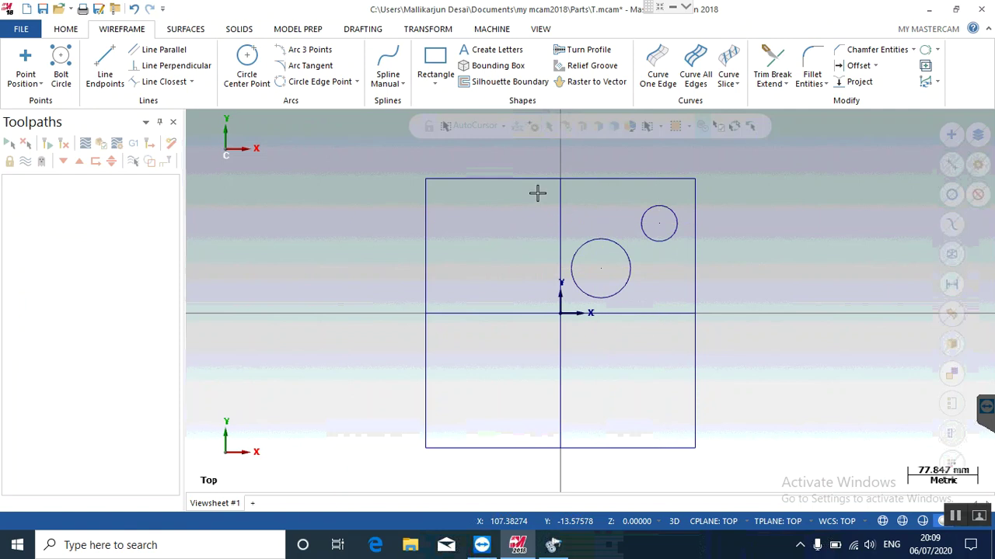
- Start the Arc Tangent command with the Arc two entities method
{"action": "left_click", "coordinate": [318, 71]}
{"action": "left_click", "coordinate": [140, 217]}
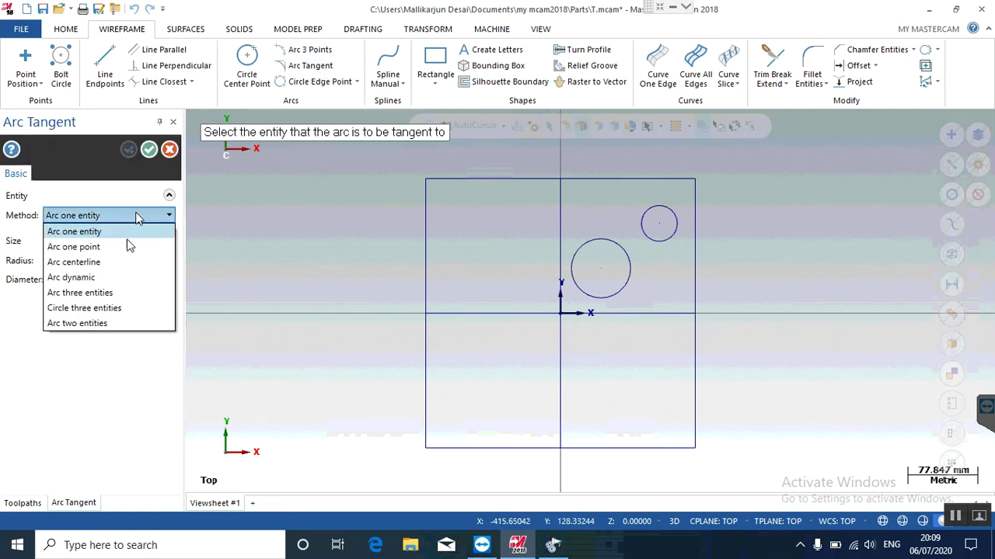
{"action": "left_click", "coordinate": [102, 322]}
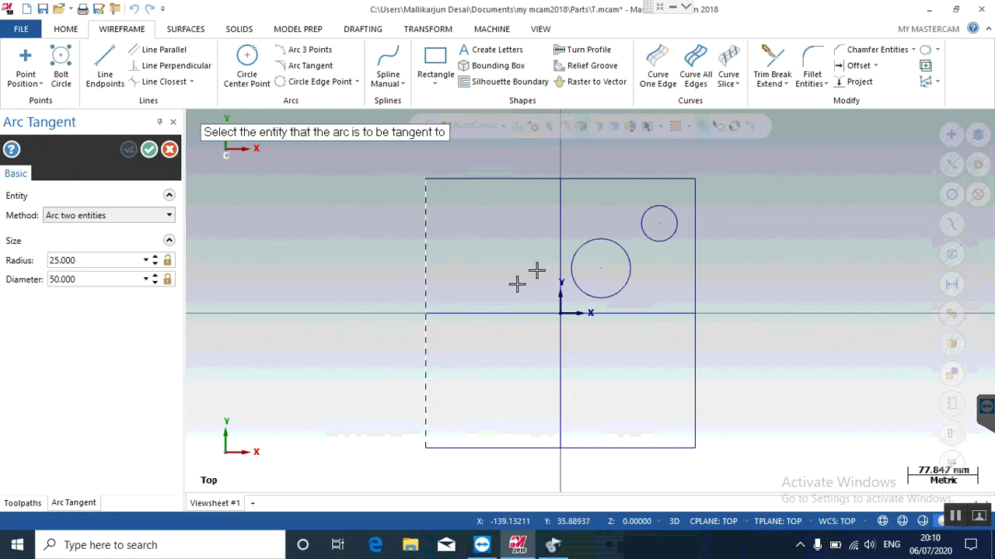
{"action": "left_click", "coordinate": [573, 253]}
{"action": "left_click", "coordinate": [663, 206]}
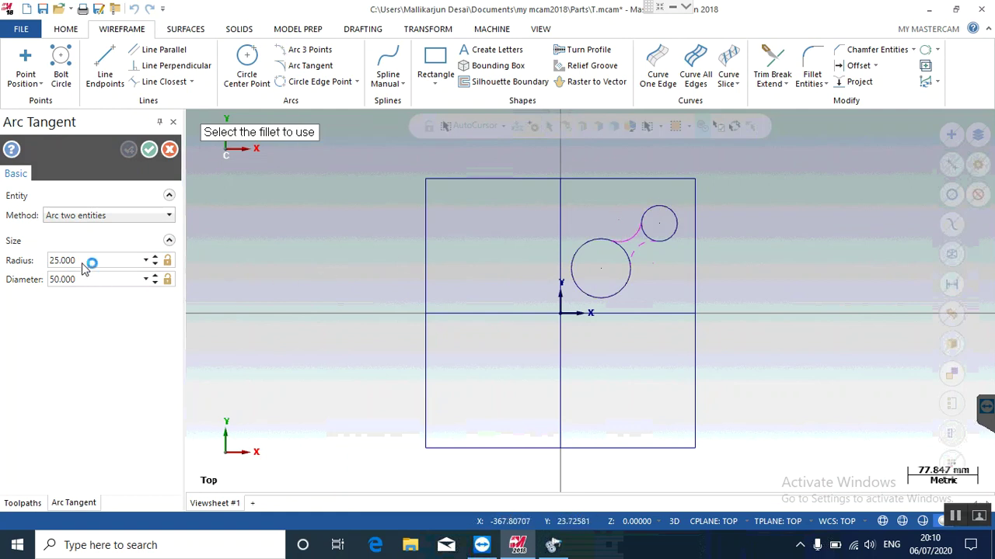
{"action": "key", "text": "Return"}
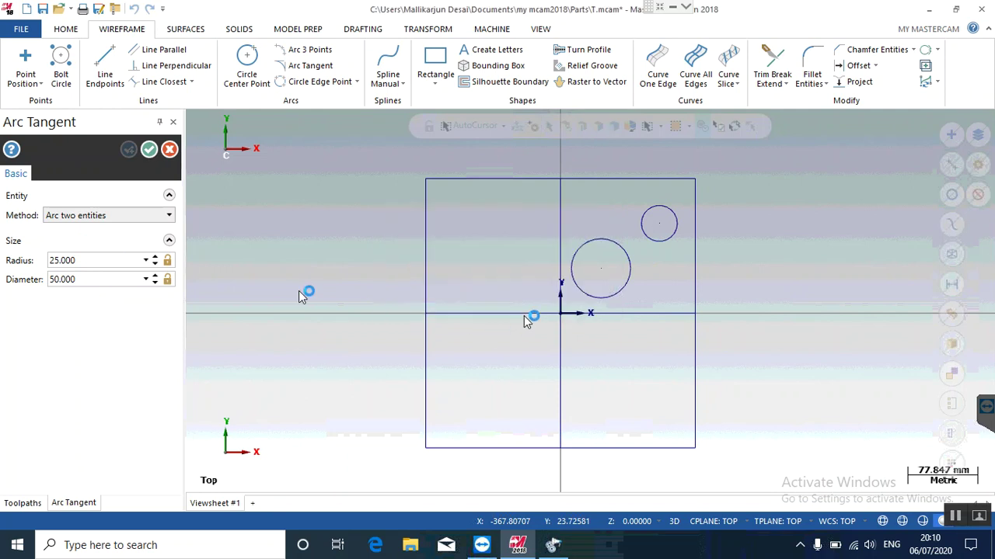
- Draw a 100 mm radius arc tangent to both circles, keeping the outer fillet that bulges over their upper-left sides
{"action": "double_click", "coordinate": [85, 266]}
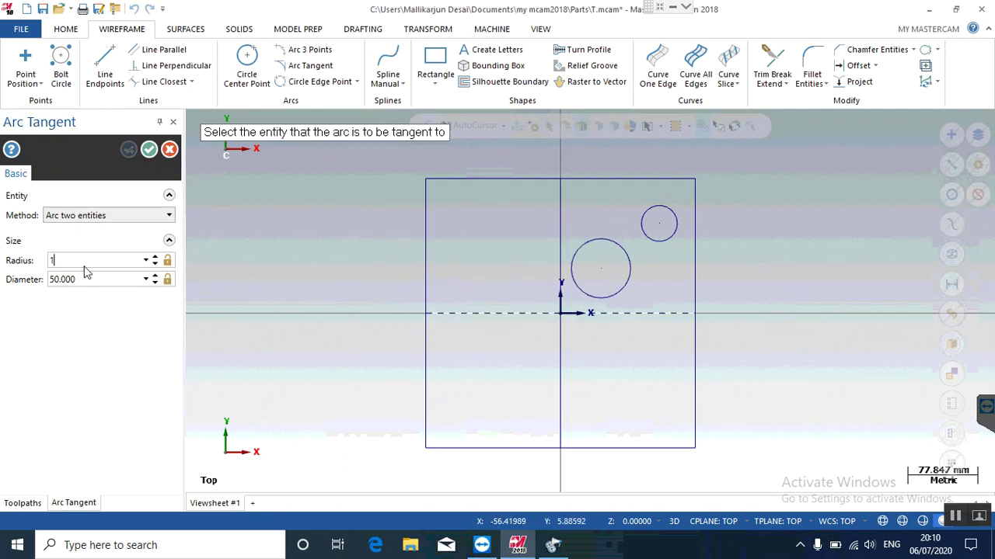
{"action": "key", "text": "Return"}
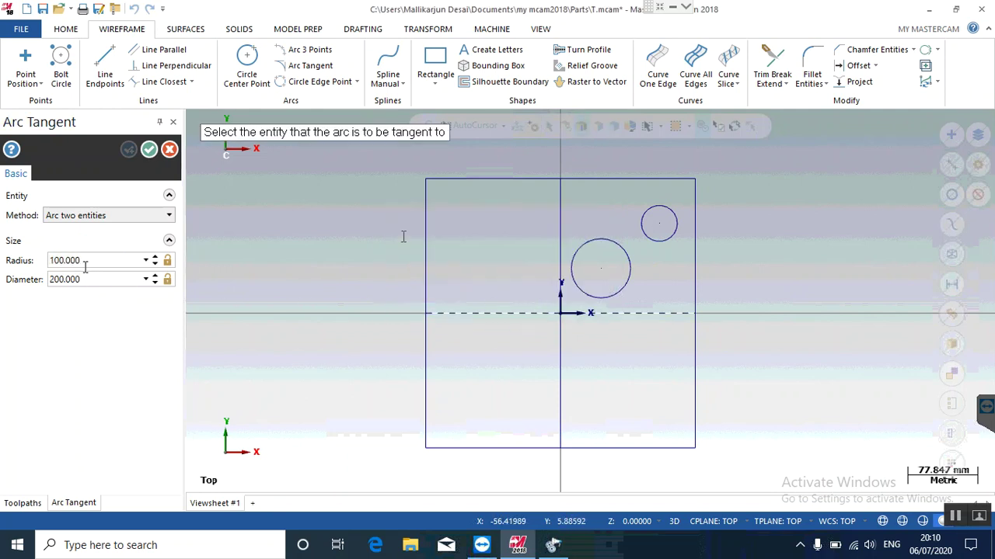
{"action": "left_click", "coordinate": [606, 240]}
{"action": "left_click", "coordinate": [660, 207]}
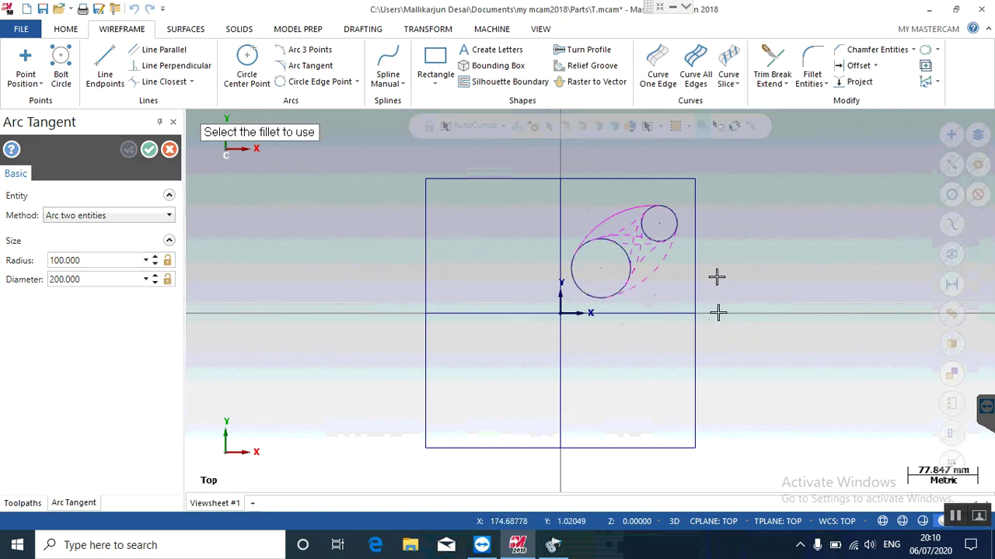
{"action": "scroll", "coordinate": [715, 253], "scroll_direction": "down", "scroll_amount": 1}
{"action": "scroll", "coordinate": [671, 256], "scroll_direction": "up", "scroll_amount": 4}
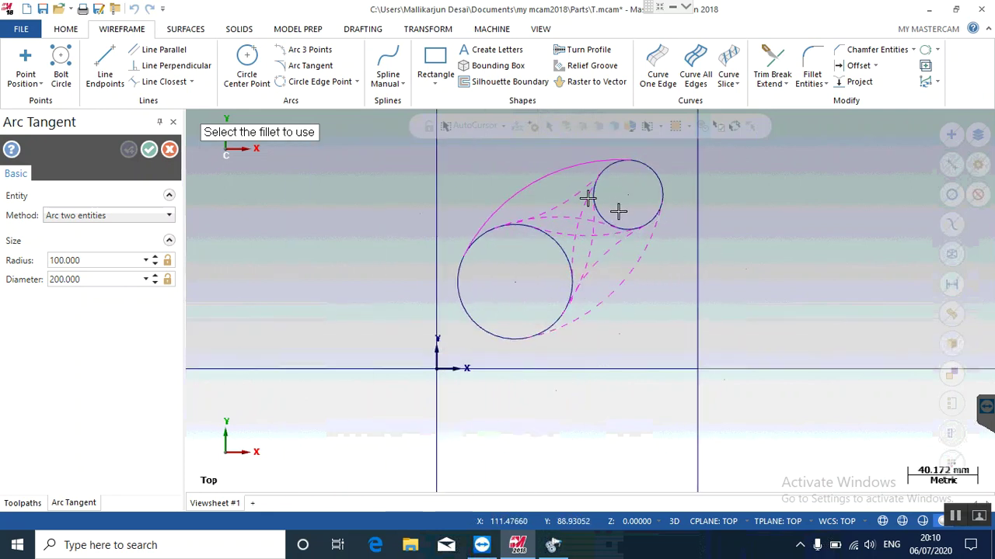
{"action": "left_click", "coordinate": [539, 183]}
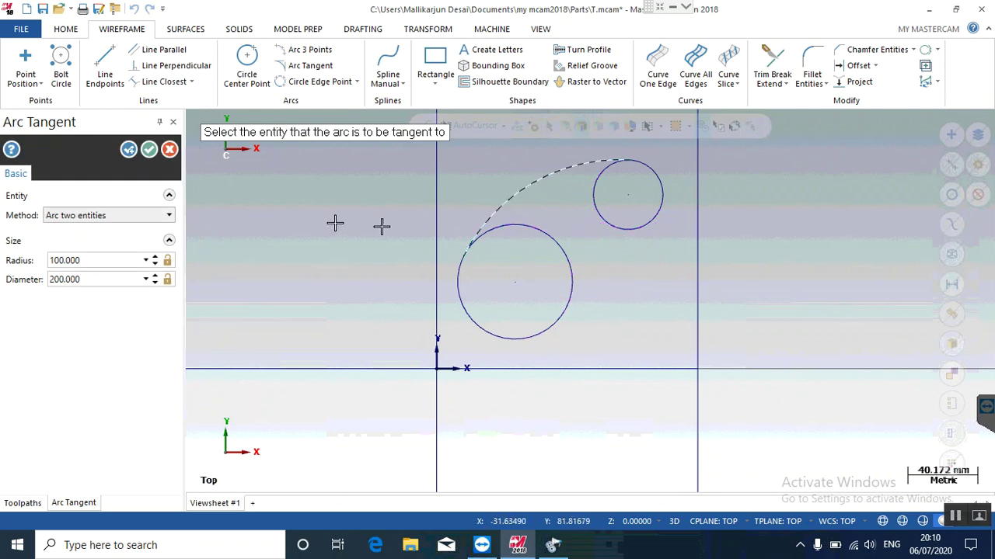
{"action": "left_click", "coordinate": [149, 149]}
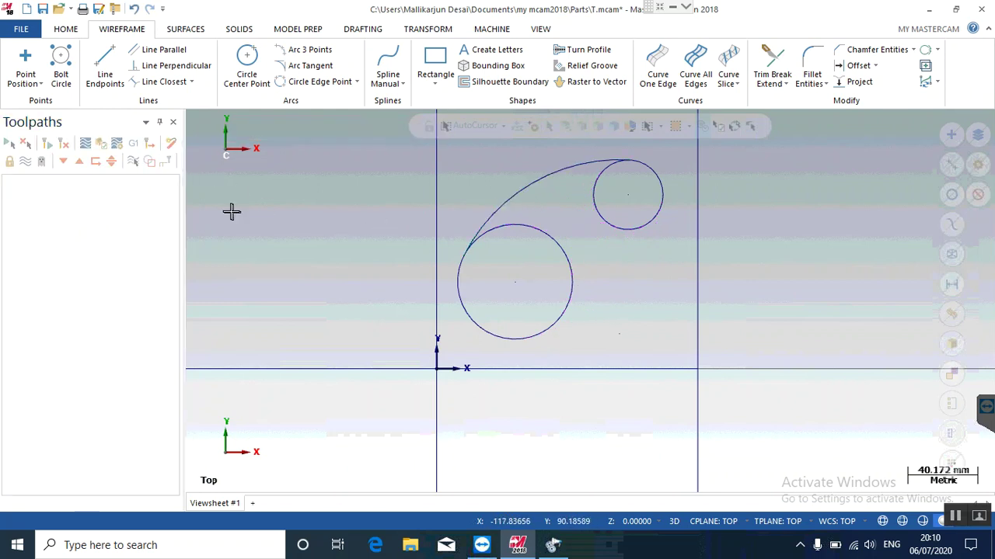
- Draw a 40 mm radius arc tangent to both circles on their lower-right sides, keeping the concave fillet between them
{"action": "left_click", "coordinate": [299, 67]}
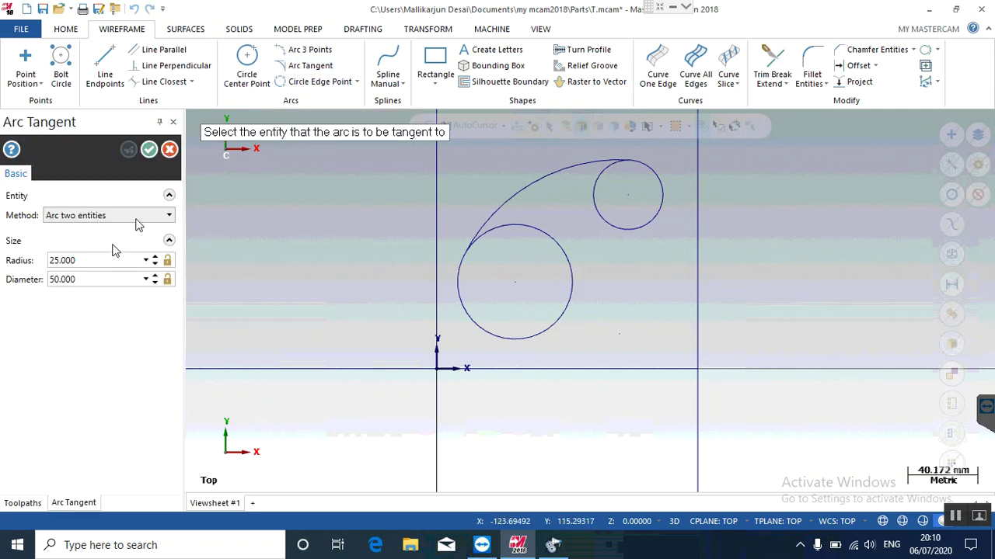
{"action": "left_click", "coordinate": [101, 260]}
{"action": "type", "text": "4"}
{"action": "key", "text": "Return"}
{"action": "left_click", "coordinate": [569, 296]}
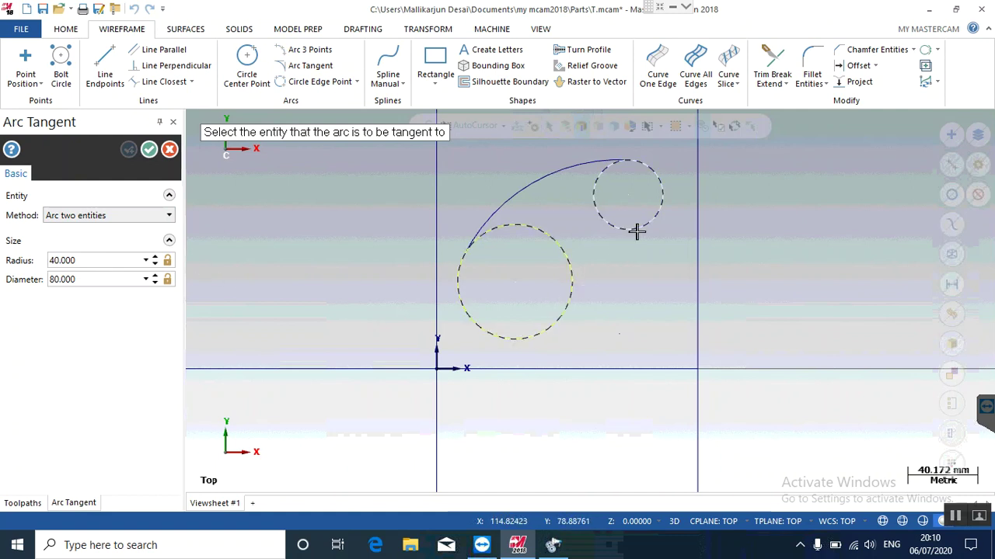
{"action": "left_click", "coordinate": [636, 231]}
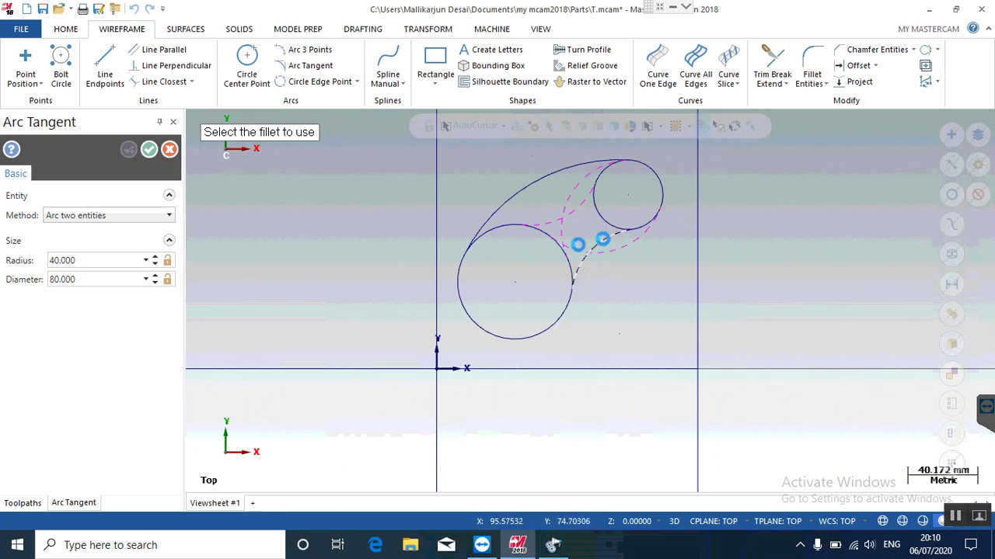
{"action": "left_click", "coordinate": [596, 240]}
{"action": "left_click", "coordinate": [148, 150]}
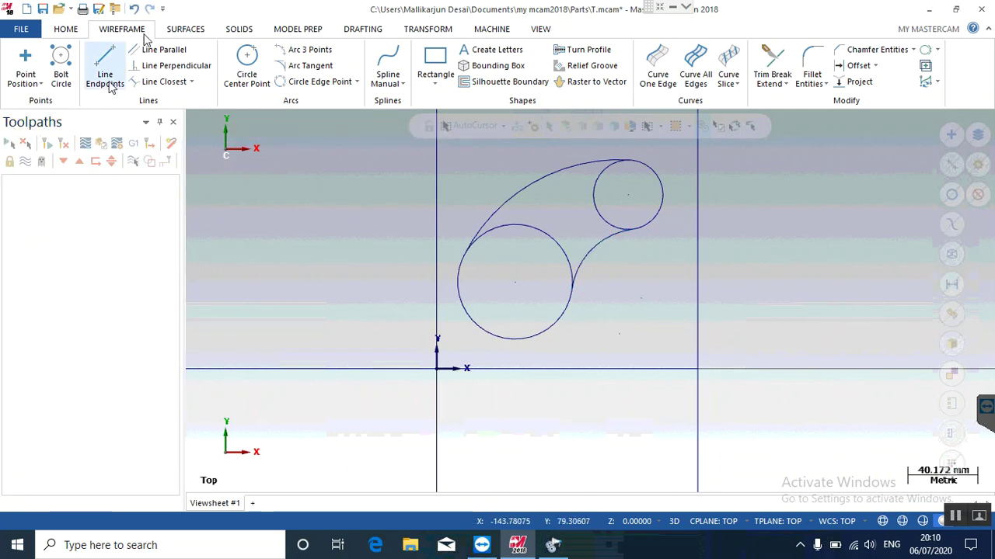
{"action": "left_click", "coordinate": [246, 59]}
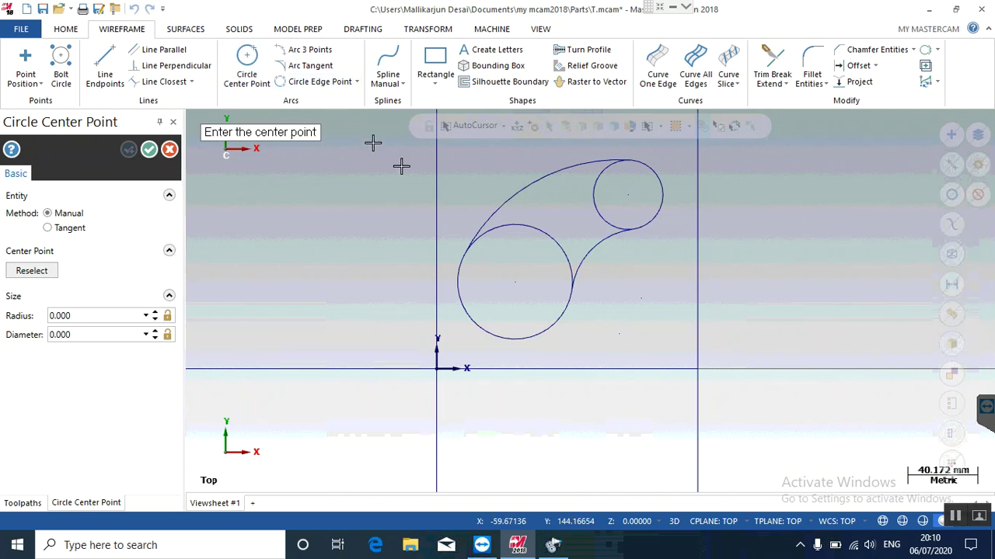
{"action": "left_click", "coordinate": [91, 332]}
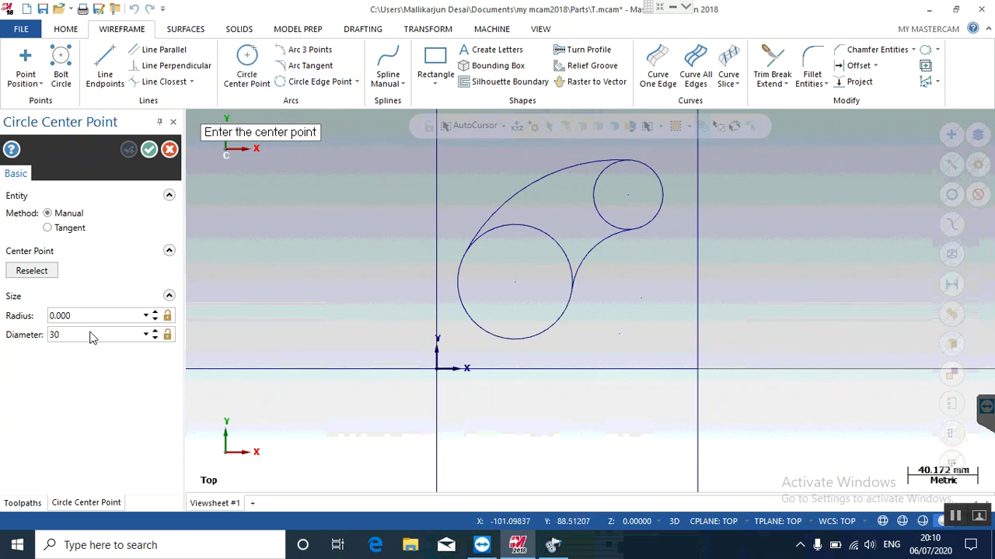
{"action": "left_click", "coordinate": [170, 149]}
- Draw a 30 mm diameter circle centered on the center point of the 40 mm tangent arc
{"action": "left_click", "coordinate": [246, 66]}
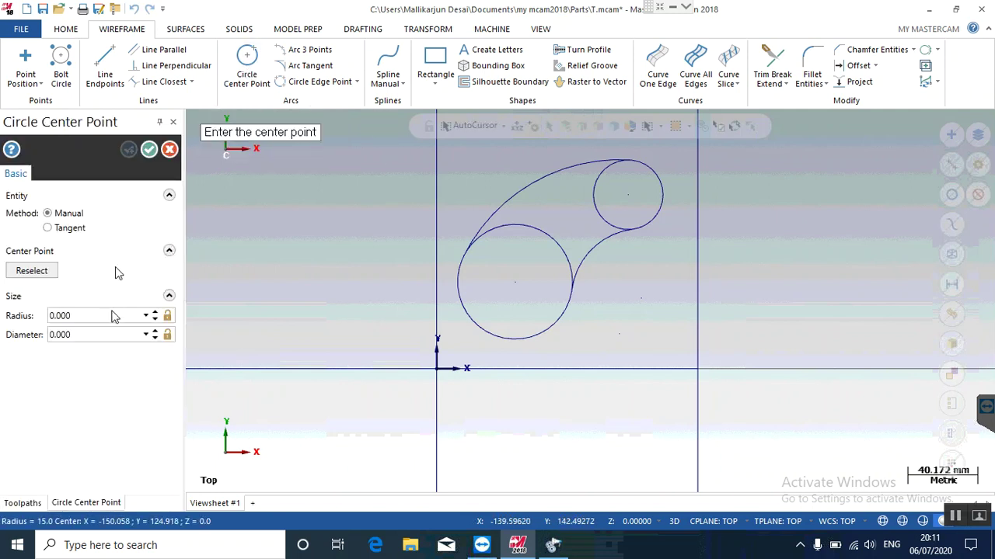
{"action": "left_click", "coordinate": [74, 335]}
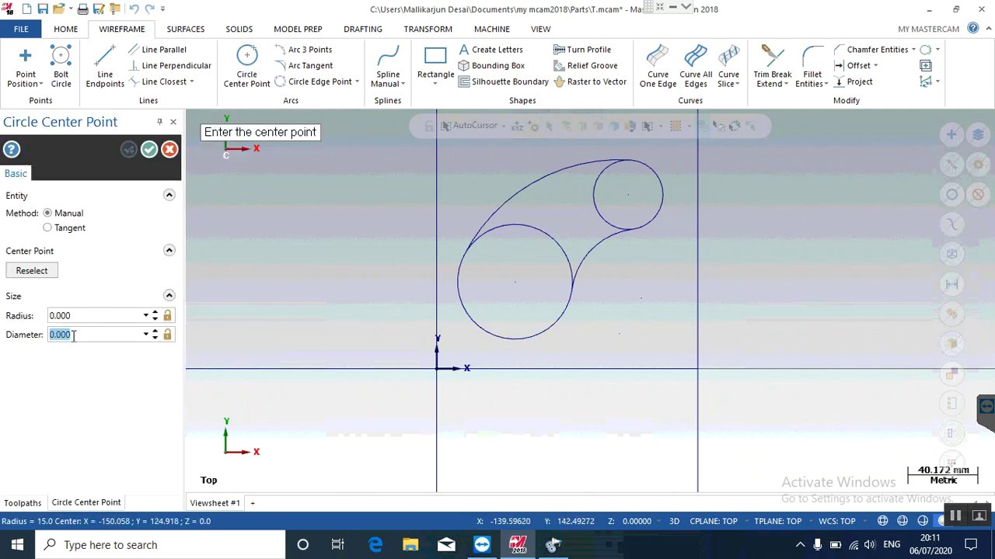
{"action": "type", "text": "30"}
{"action": "key", "text": "Return"}
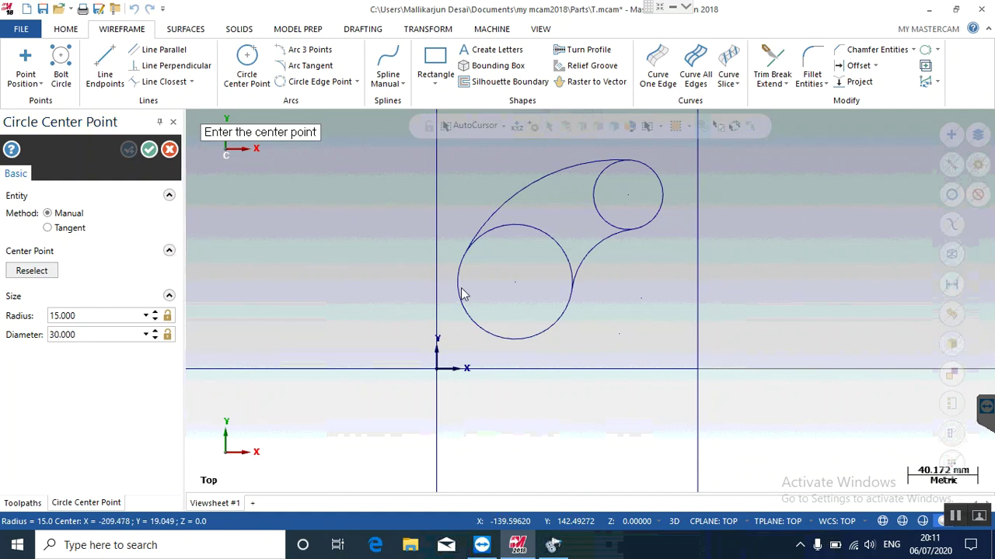
{"action": "left_click", "coordinate": [640, 297]}
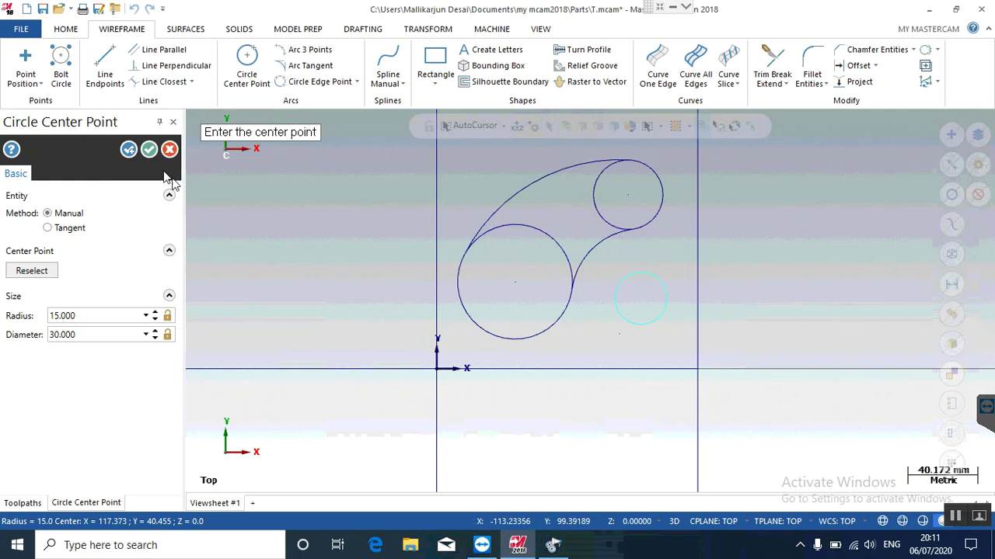
{"action": "left_click", "coordinate": [149, 150]}
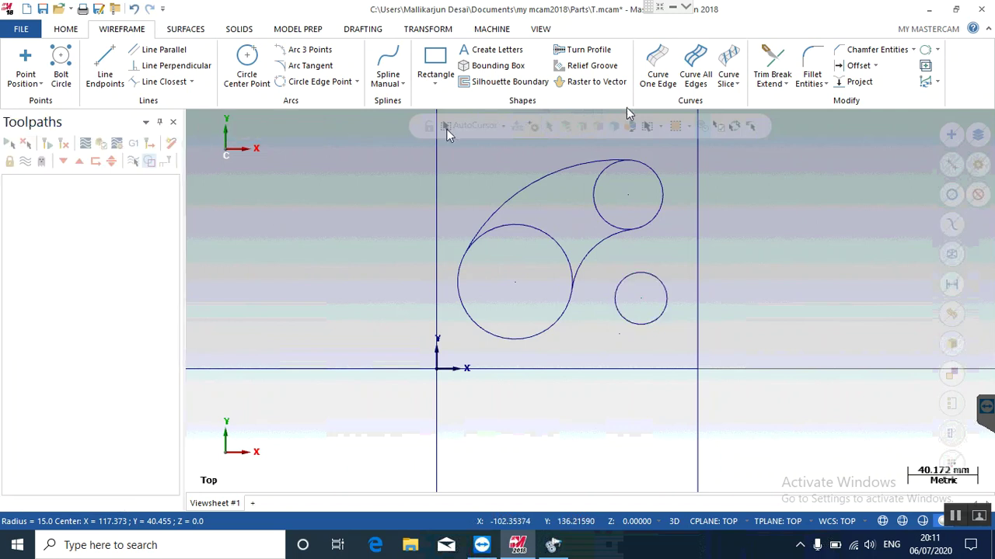
- Try to trim the inner portion of the 33 mm radius circle with the Divide/delete method
{"action": "left_click", "coordinate": [769, 70]}
{"action": "left_click", "coordinate": [80, 302]}
{"action": "left_click", "coordinate": [528, 234]}
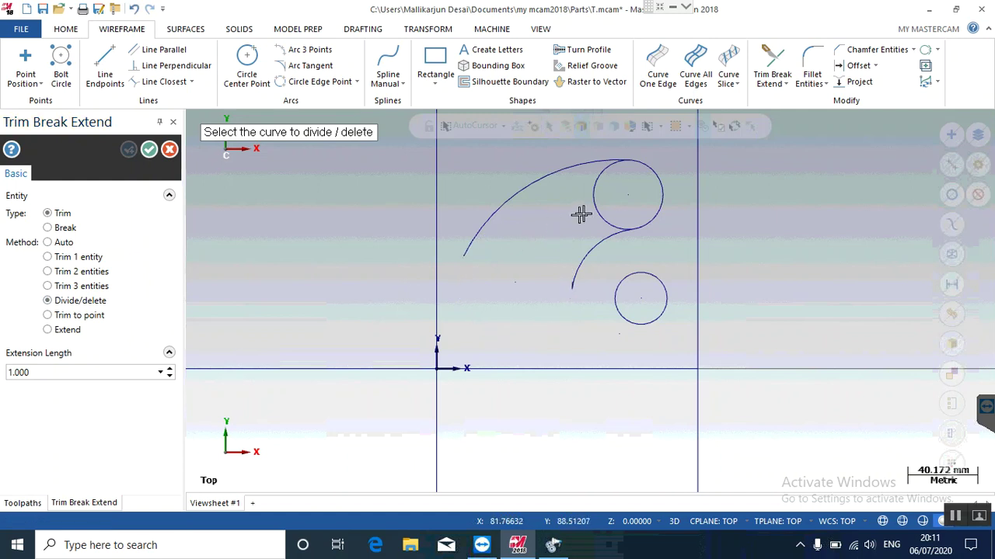
{"action": "key", "text": "Escape"}
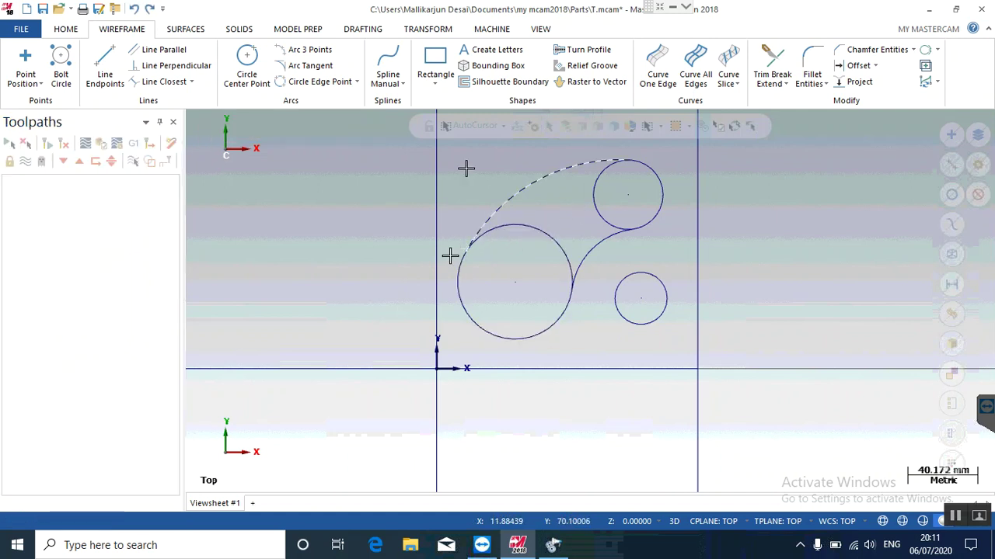
- Trim away the inner portions of both tangent circles and the leftover sliver with the Divide/delete method, leaving one closed outline
{"action": "left_click", "coordinate": [762, 70]}
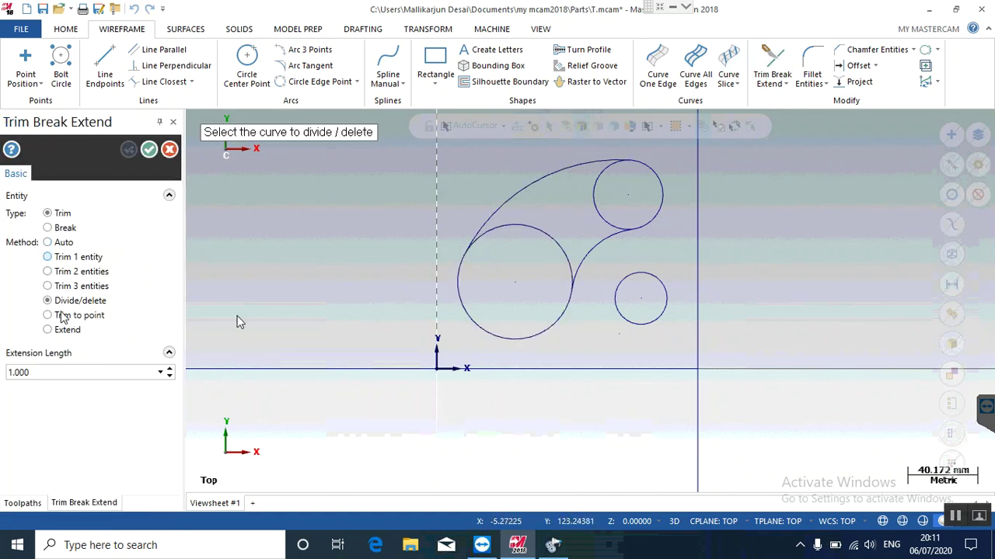
{"action": "left_click", "coordinate": [531, 223]}
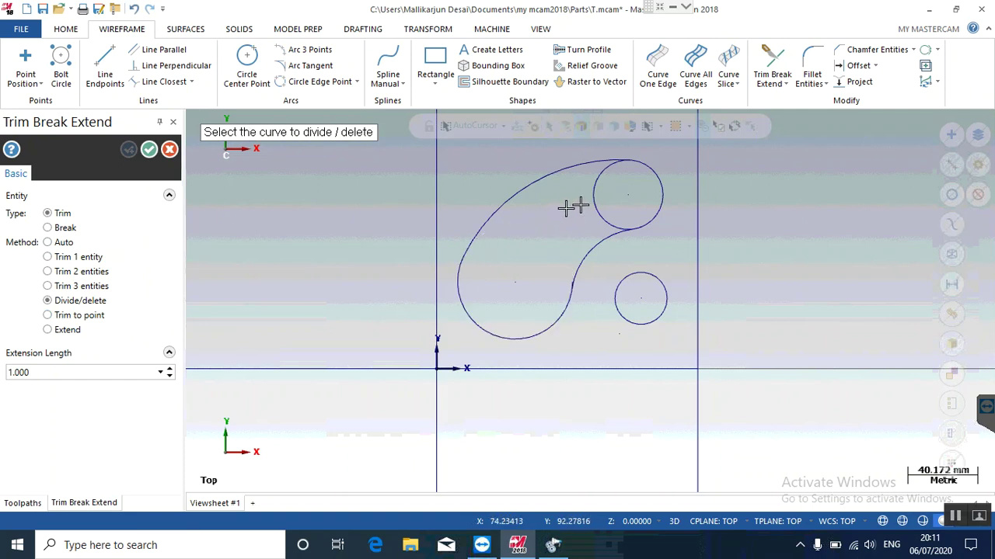
{"action": "left_click", "coordinate": [588, 203]}
{"action": "scroll", "coordinate": [561, 292], "scroll_direction": "up", "scroll_amount": 2}
{"action": "scroll", "coordinate": [586, 282], "scroll_direction": "up", "scroll_amount": 10}
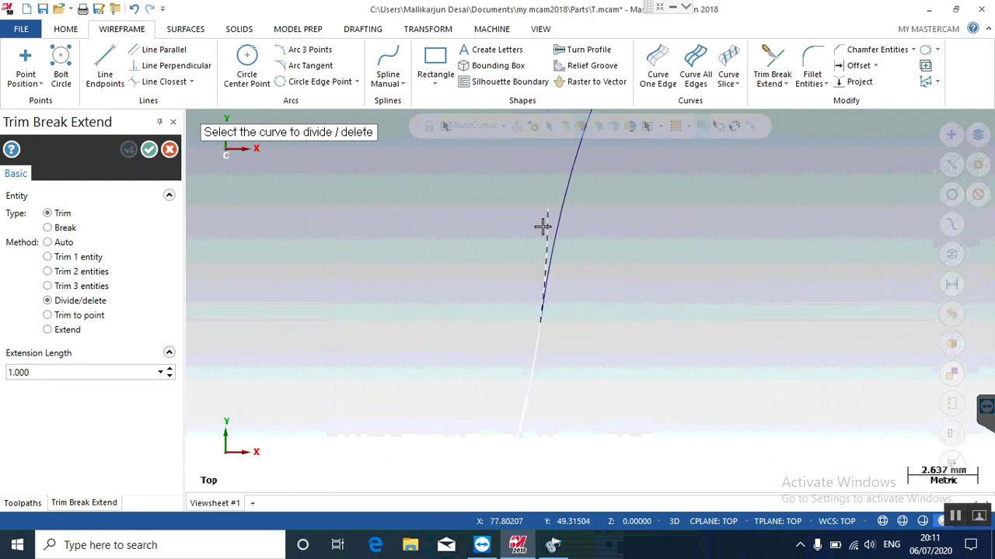
{"action": "left_click", "coordinate": [543, 226]}
{"action": "scroll", "coordinate": [577, 301], "scroll_direction": "down", "scroll_amount": 4}
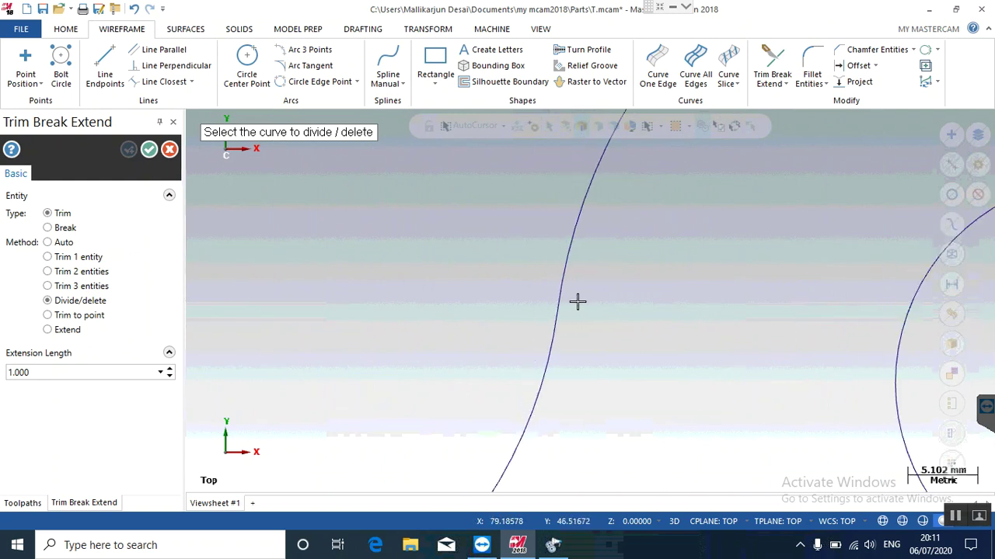
{"action": "scroll", "coordinate": [577, 302], "scroll_direction": "down", "scroll_amount": 7}
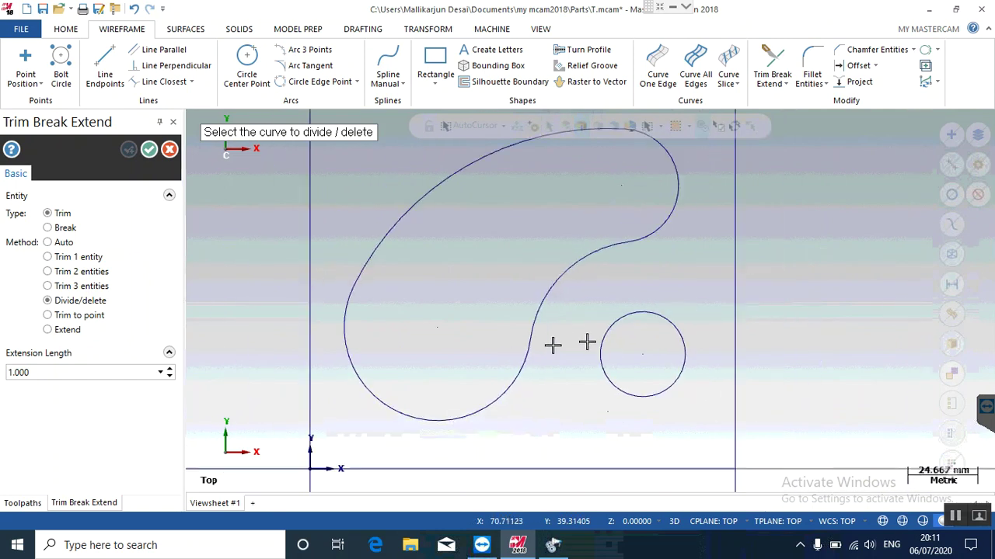
{"action": "scroll", "coordinate": [588, 342], "scroll_direction": "down", "scroll_amount": 1}
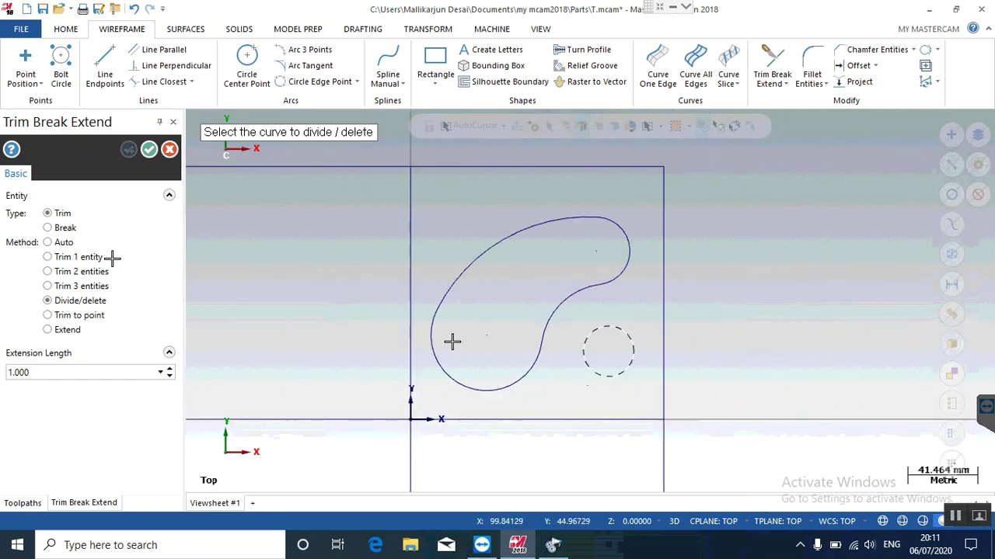
{"action": "left_click", "coordinate": [147, 150]}
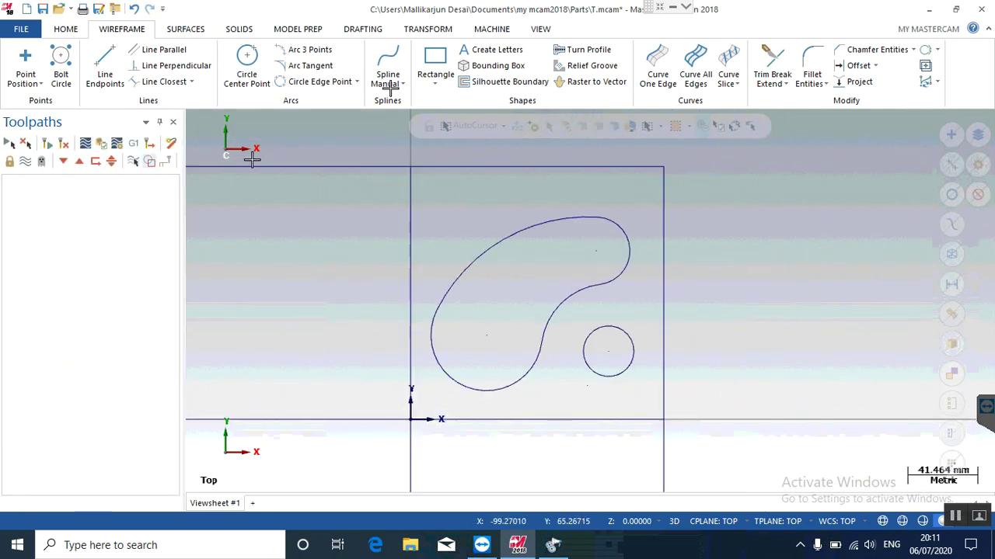
- Mirror a copy of the closed outline and the 30 mm circle across the Y axis
{"action": "left_click", "coordinate": [419, 29]}
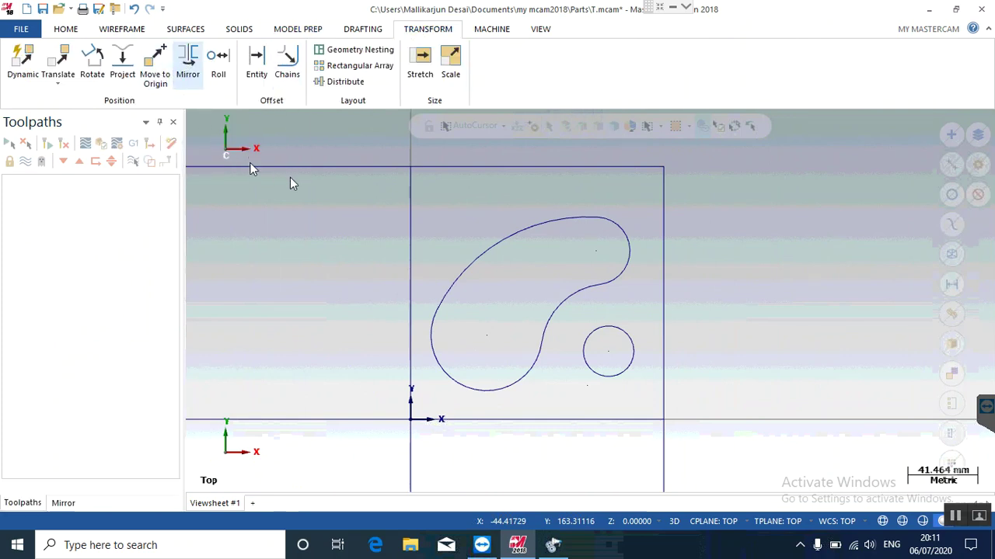
{"action": "left_click", "coordinate": [419, 192]}
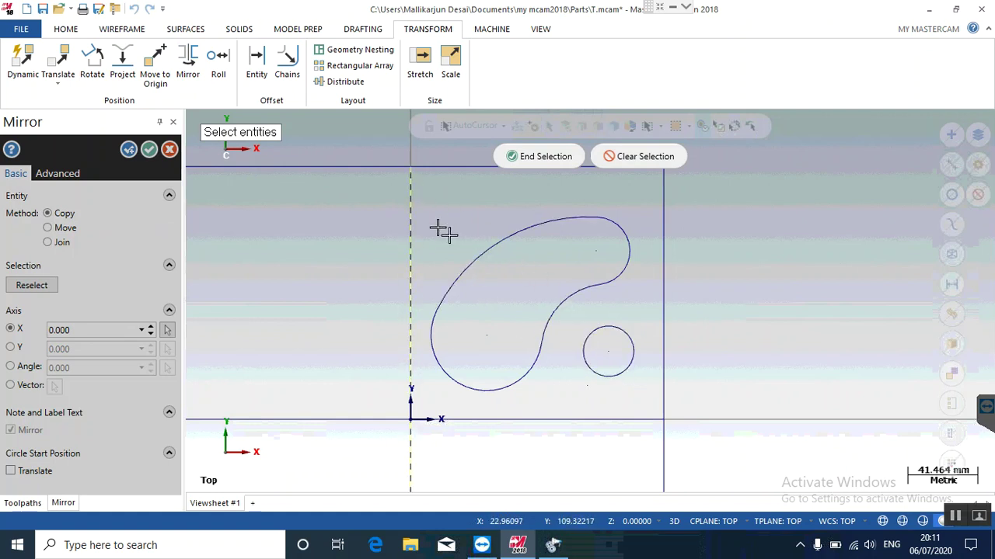
{"action": "key", "text": "Escape"}
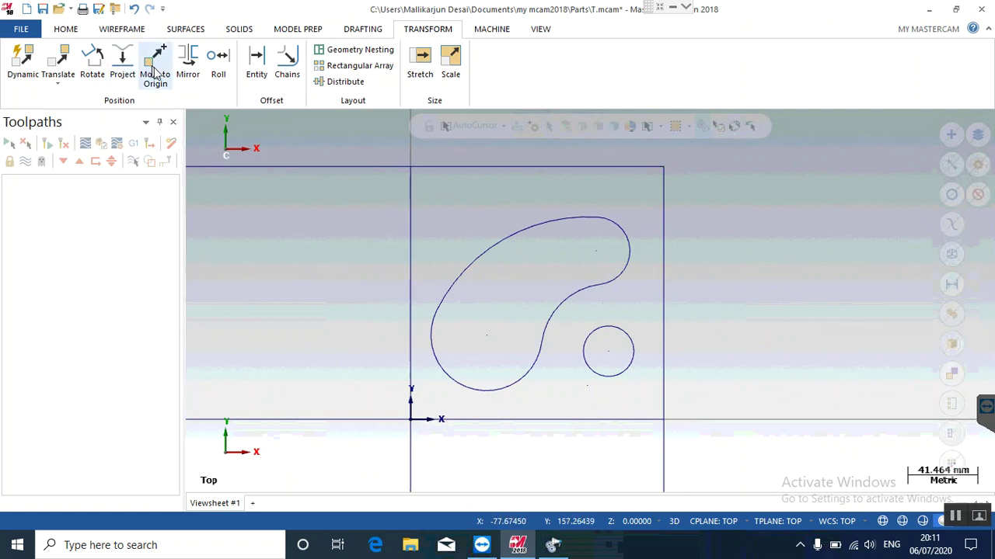
{"action": "left_click", "coordinate": [185, 62]}
{"action": "left_click", "coordinate": [626, 371]}
{"action": "left_click", "coordinate": [547, 339]}
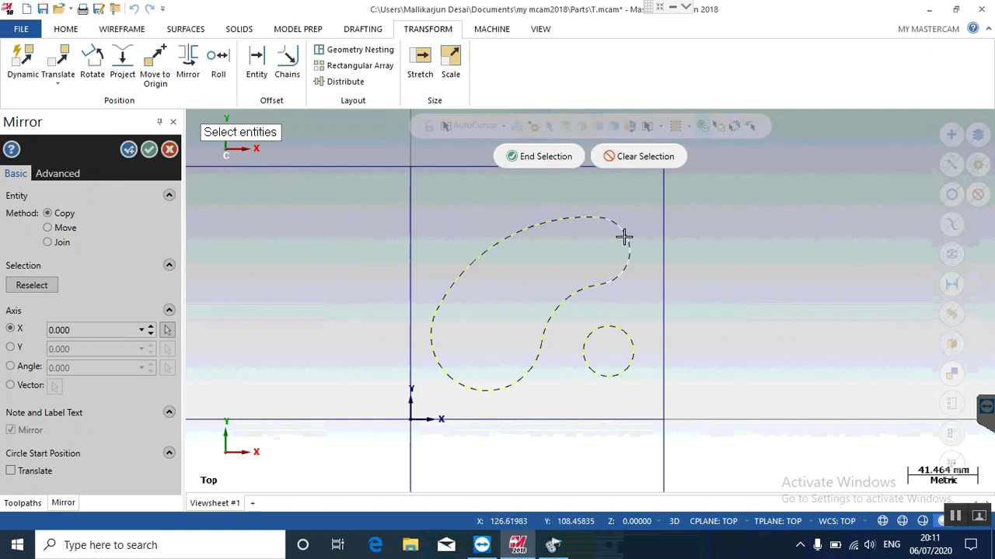
{"action": "left_click", "coordinate": [547, 157]}
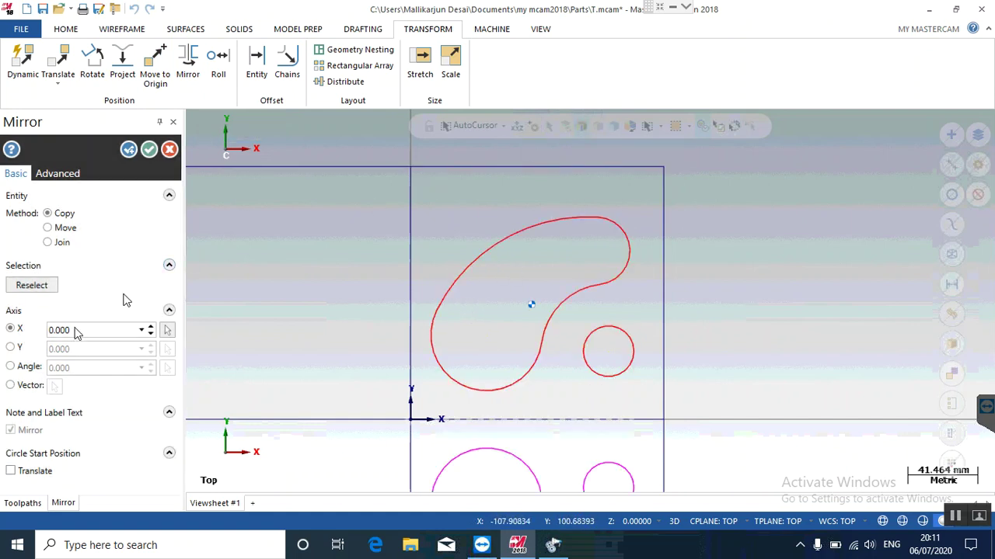
{"action": "scroll", "coordinate": [594, 294], "scroll_direction": "down", "scroll_amount": 3}
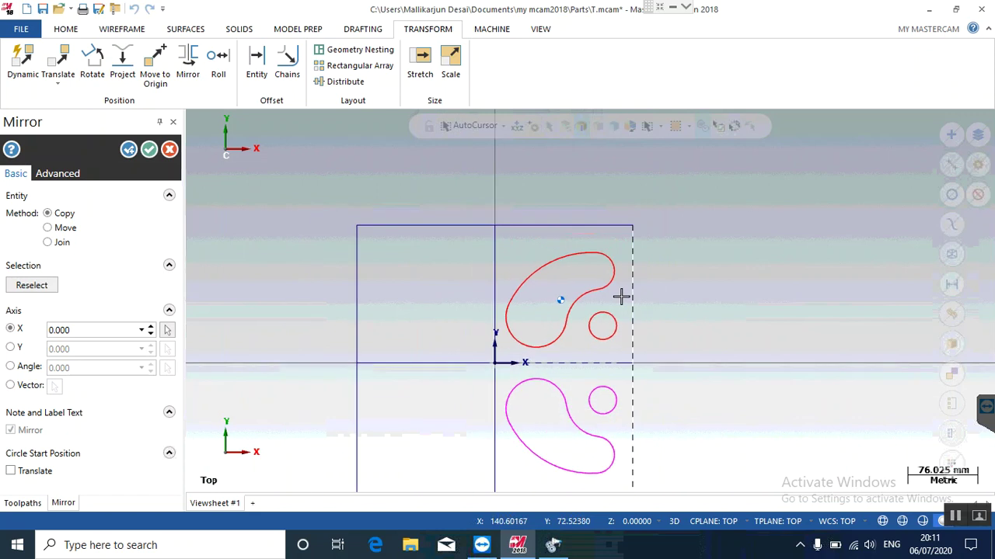
{"action": "left_click", "coordinate": [10, 347]}
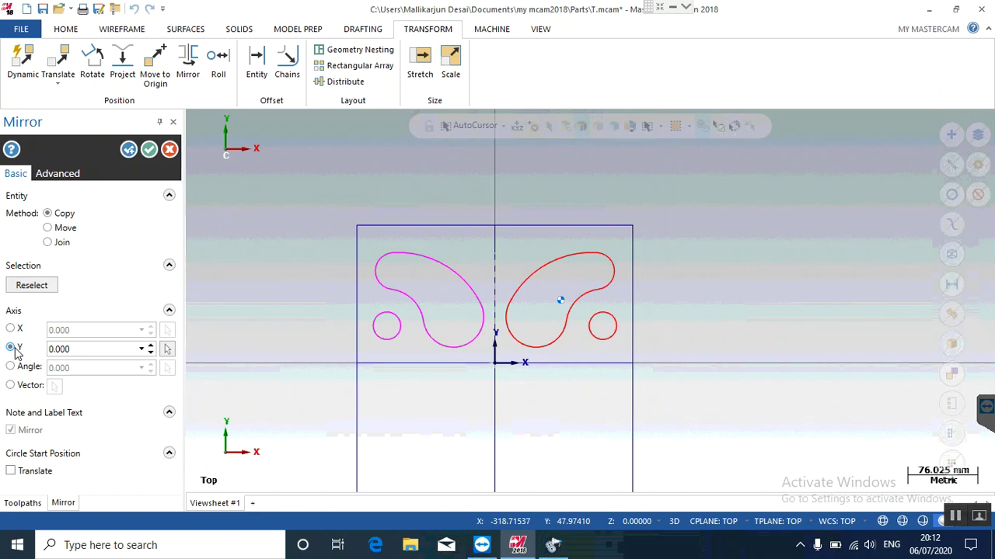
{"action": "left_click", "coordinate": [10, 329]}
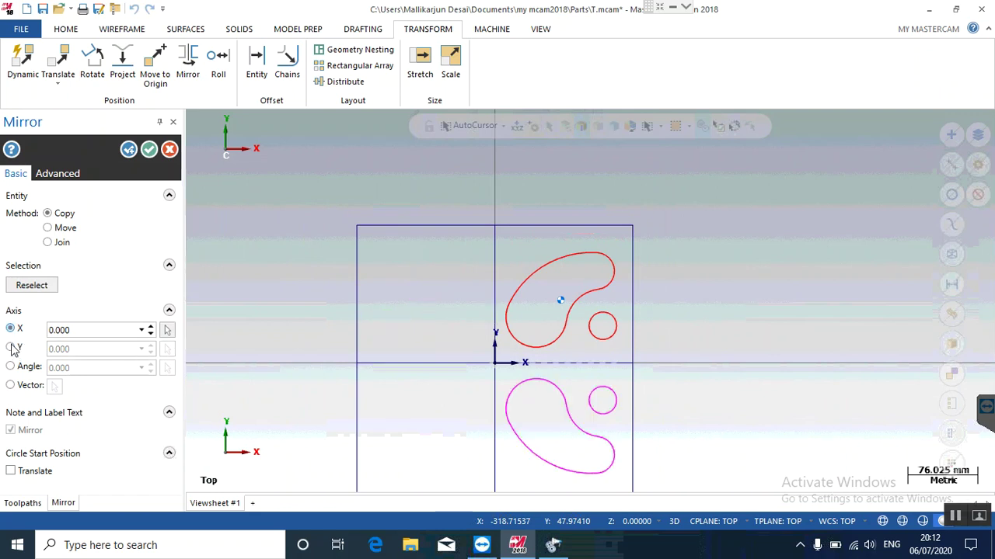
{"action": "left_click", "coordinate": [10, 348]}
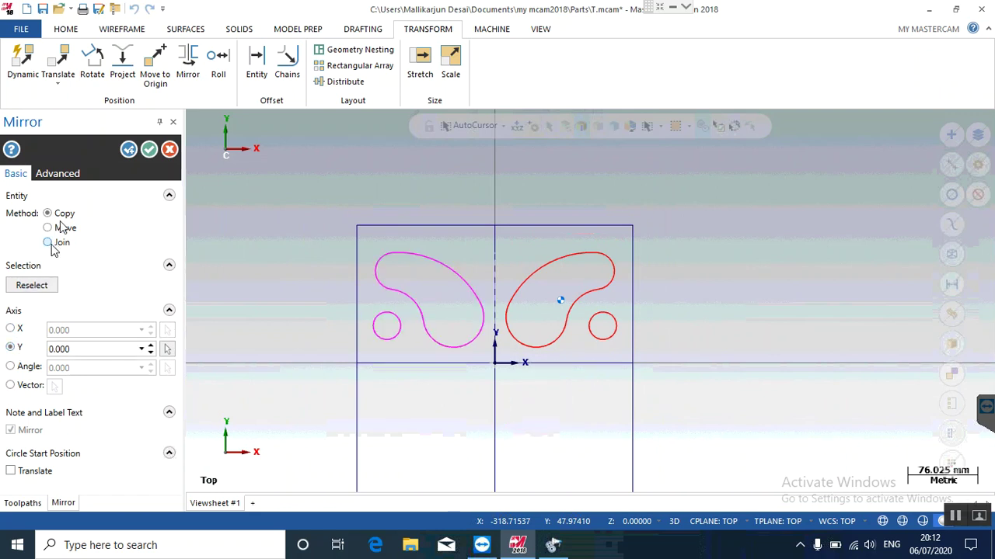
{"action": "left_click", "coordinate": [150, 151]}
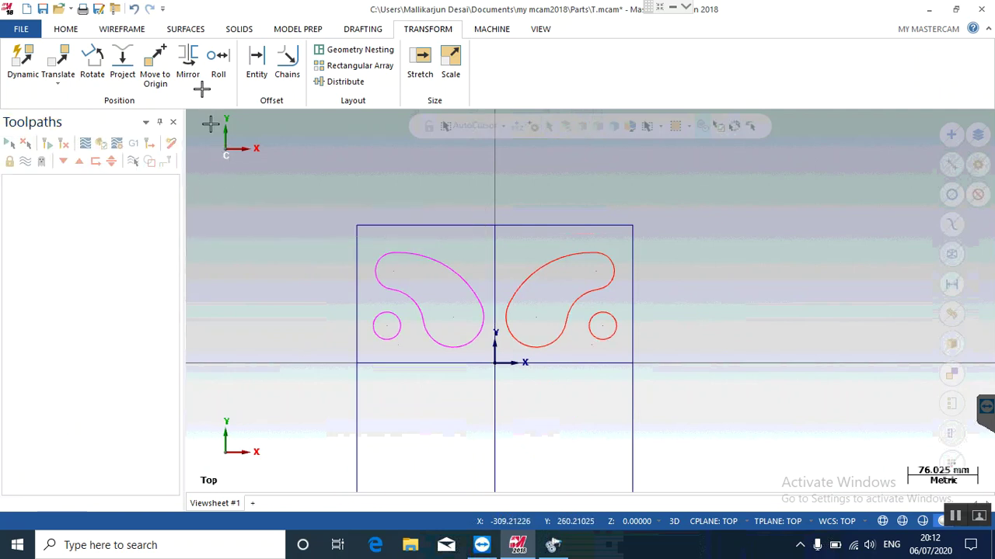
{"action": "left_click", "coordinate": [187, 63]}
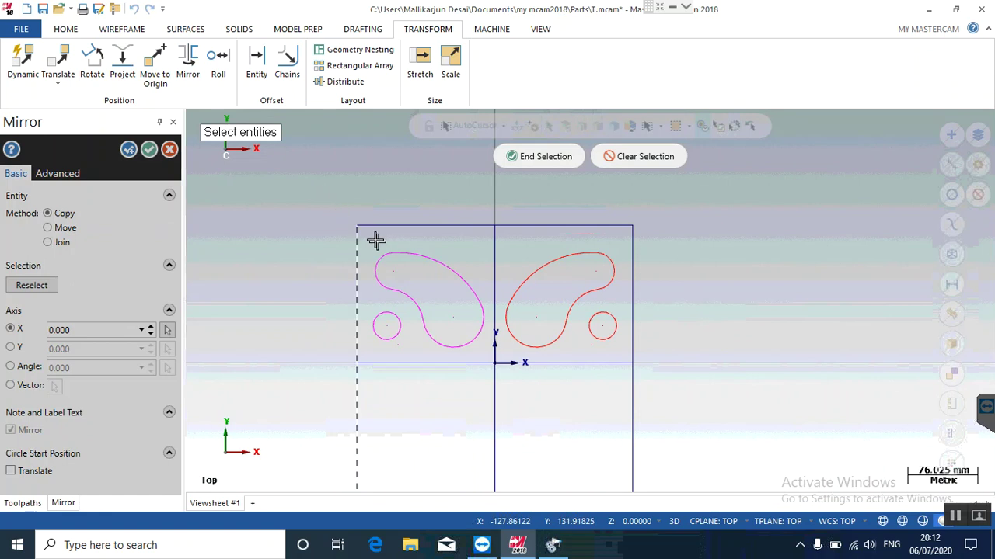
{"action": "left_click", "coordinate": [364, 233]}
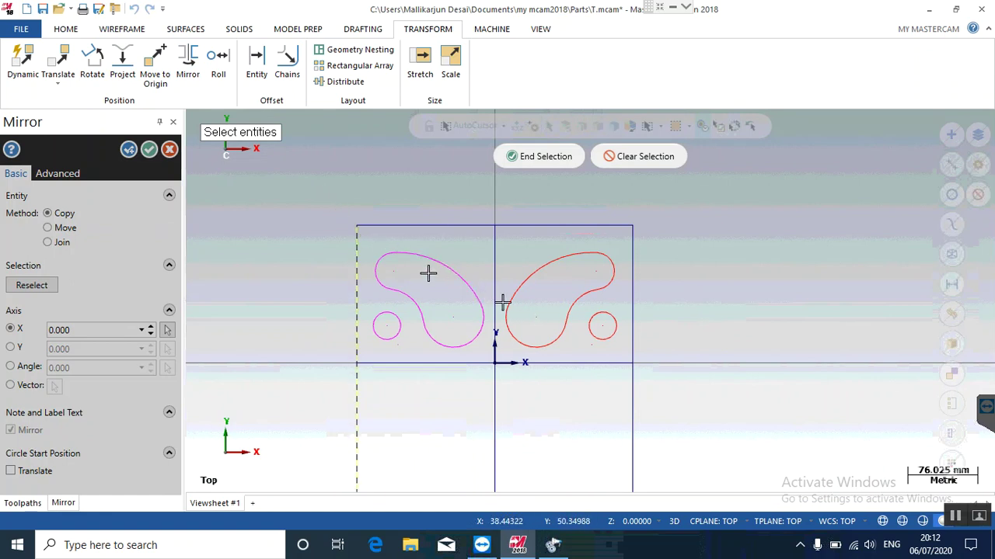
{"action": "key", "text": "Escape"}
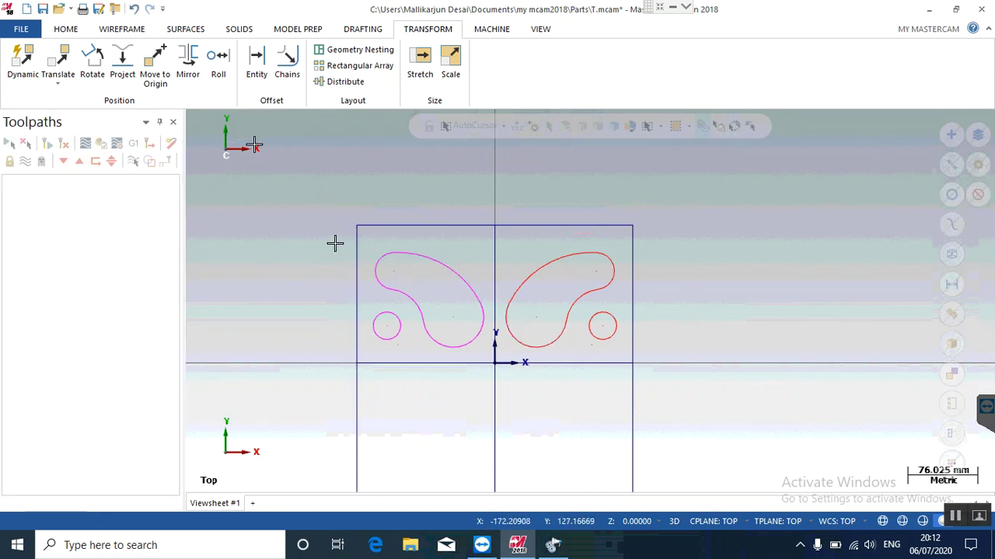
- Mirror copies of both upper outlines and their circles across the X axis
{"action": "left_click", "coordinate": [187, 63]}
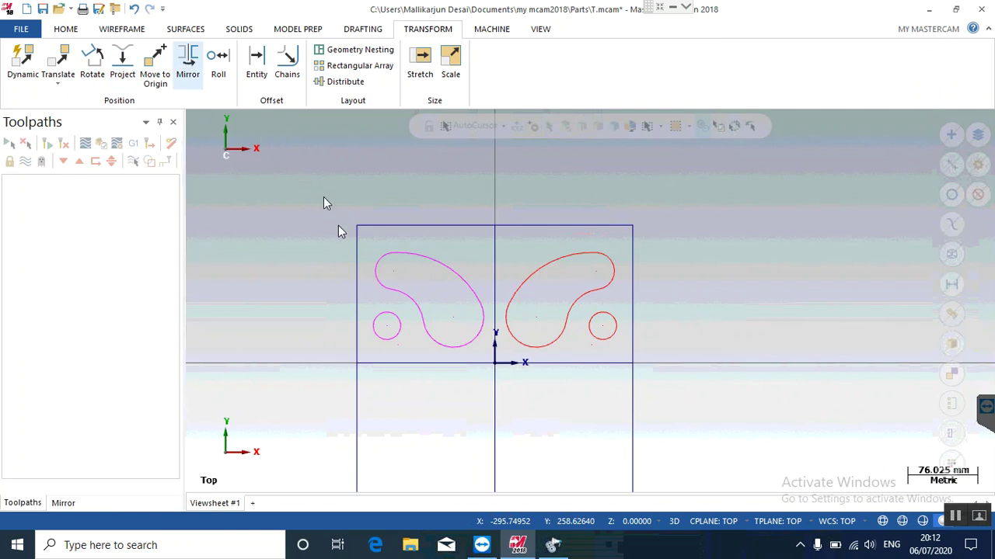
{"action": "left_click_drag", "start_coordinate": [335, 240], "coordinate": [622, 371]}
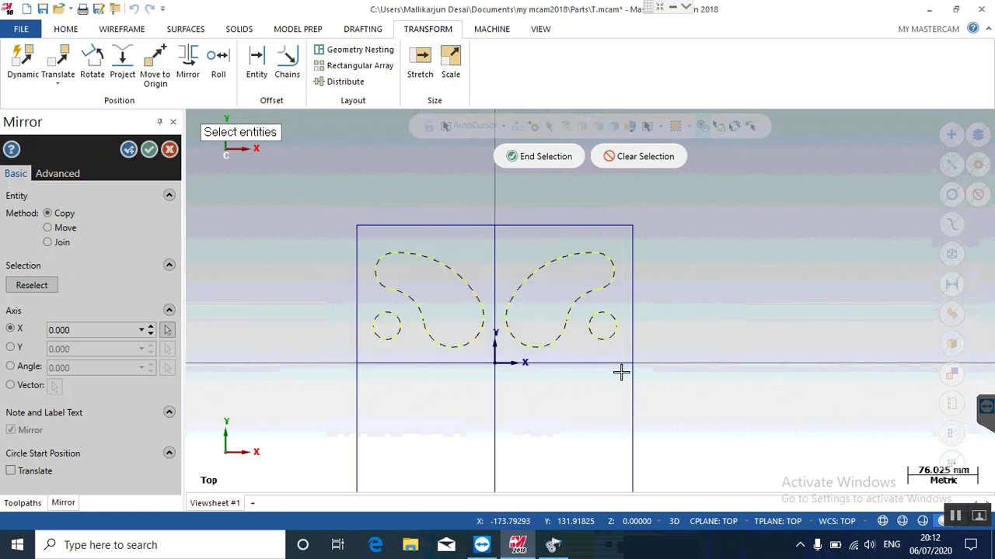
{"action": "left_click", "coordinate": [538, 156]}
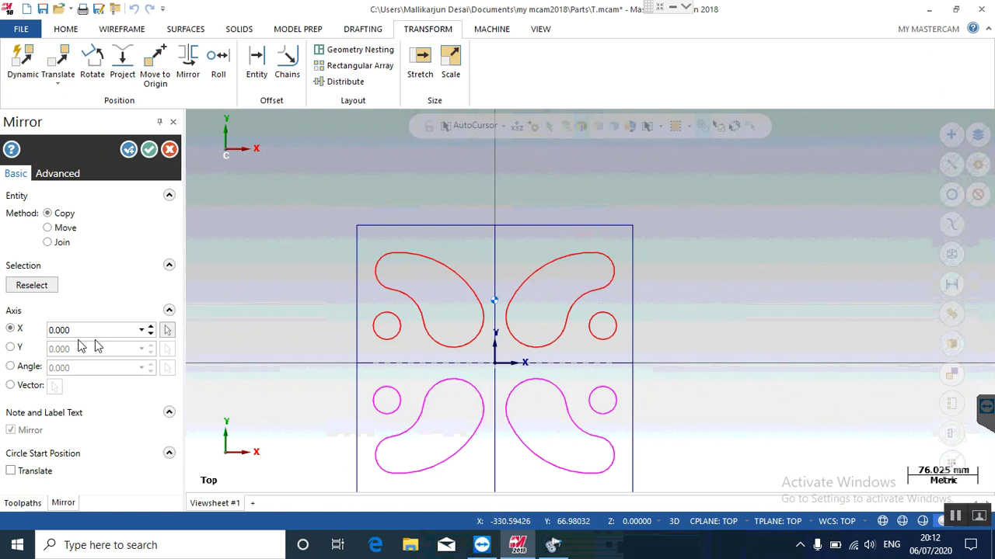
{"action": "left_click", "coordinate": [148, 150]}
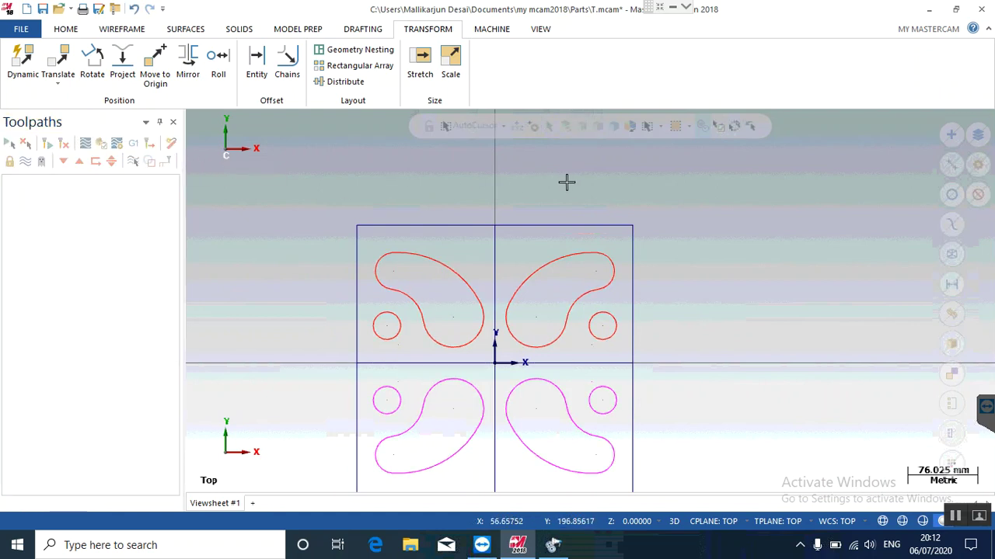
- Clear the transform result colors from the mirrored geometry and switch to the isometric view
{"action": "right_click", "coordinate": [566, 182]}
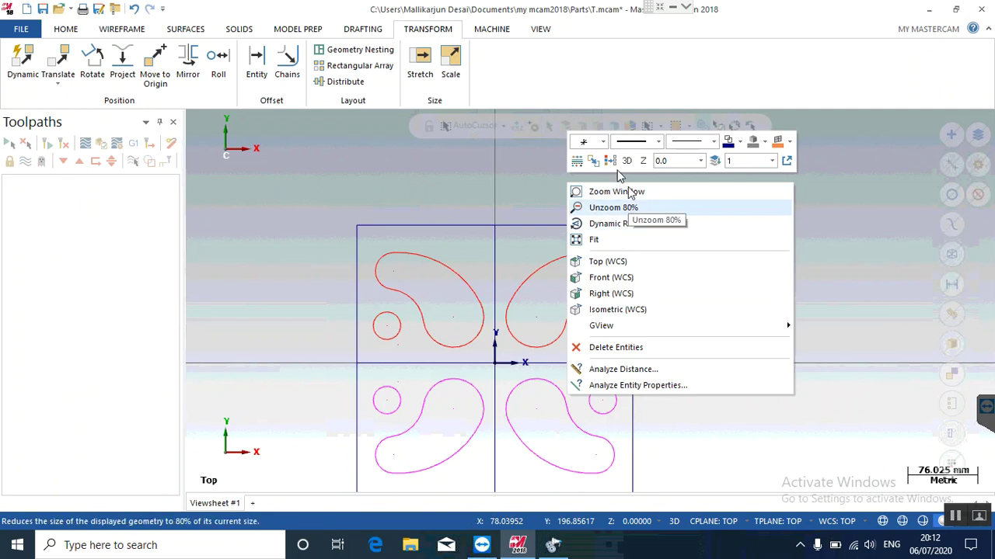
{"action": "left_click", "coordinate": [613, 163]}
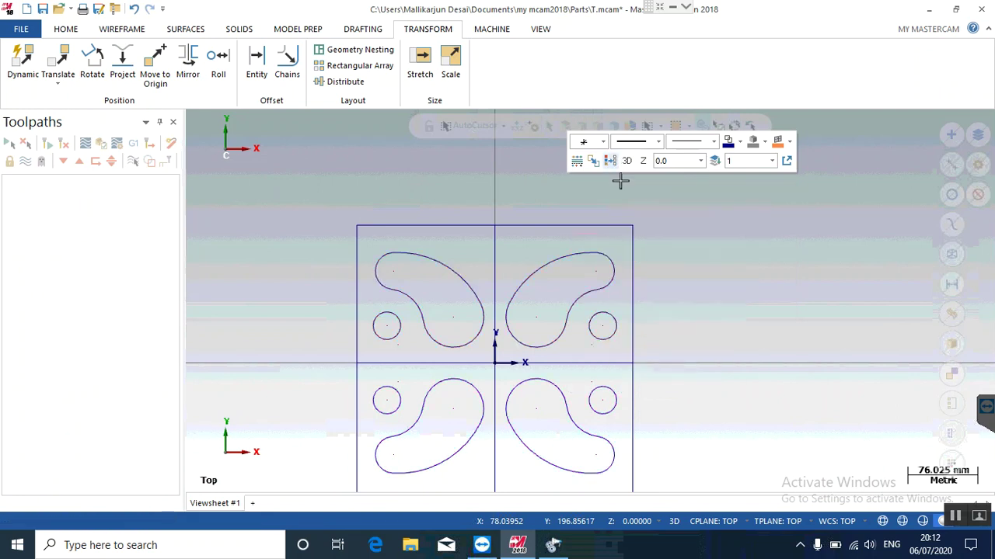
{"action": "right_click", "coordinate": [704, 232]}
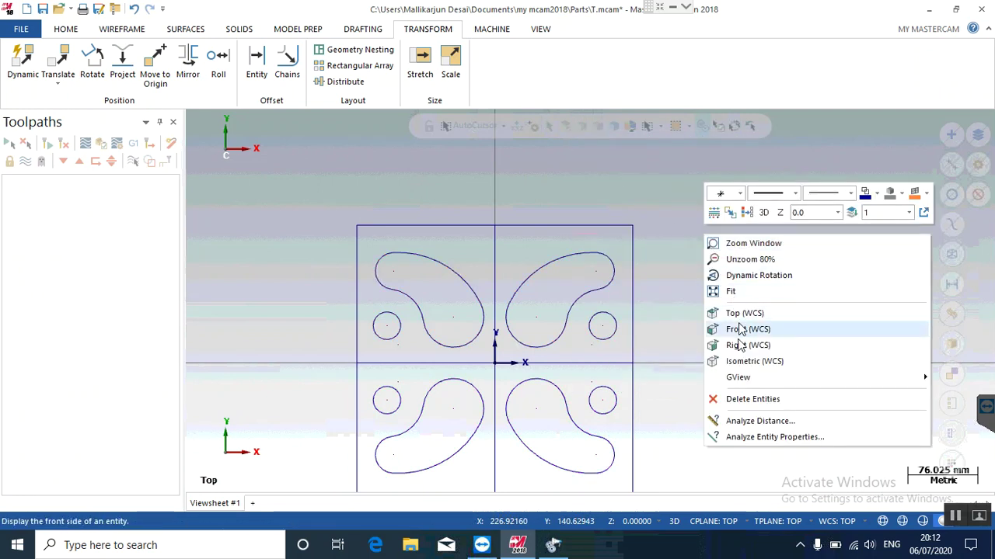
{"action": "left_click", "coordinate": [734, 360]}
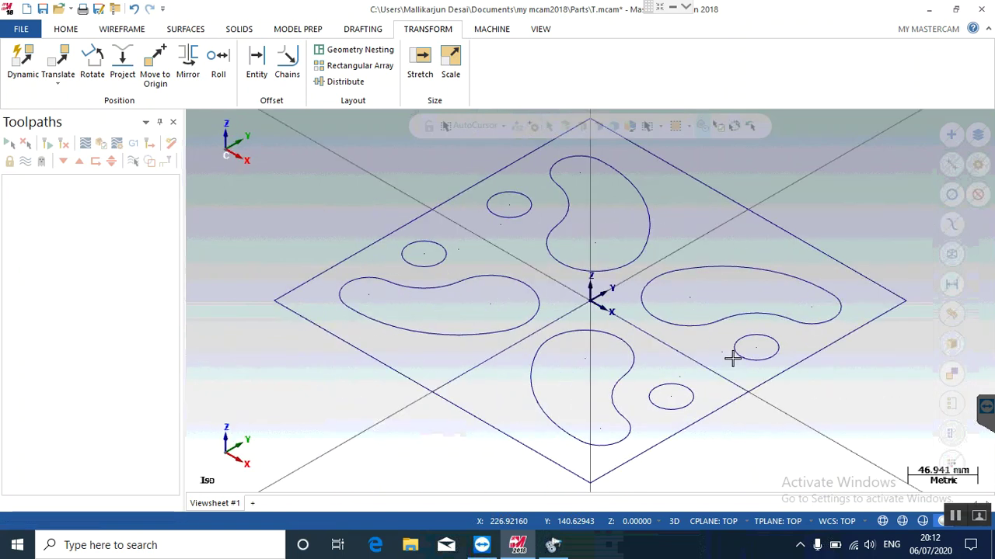
{"action": "scroll", "coordinate": [571, 329], "scroll_direction": "down", "scroll_amount": 1}
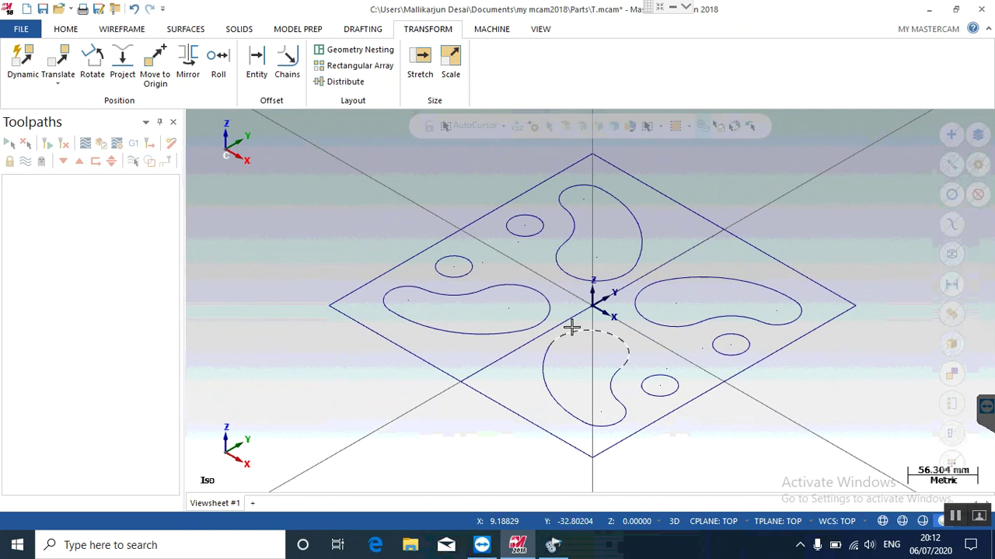
- Create a solid extrude body from the 300 mm square and the four 30 mm circles as chains
{"action": "left_click", "coordinate": [237, 29]}
{"action": "left_click", "coordinate": [139, 60]}
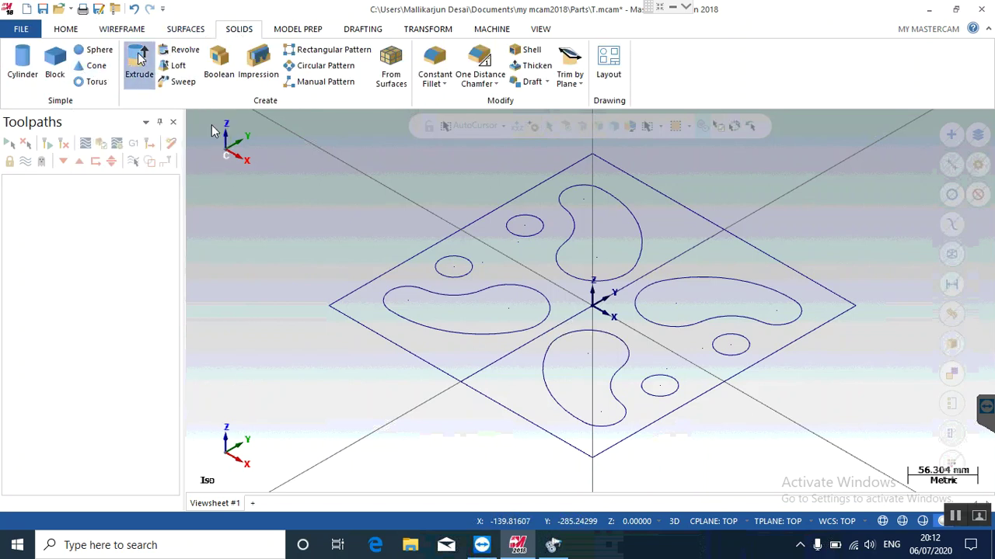
{"action": "left_click", "coordinate": [382, 276]}
{"action": "left_click", "coordinate": [466, 261]}
{"action": "left_click", "coordinate": [519, 225]}
{"action": "left_click", "coordinate": [731, 349]}
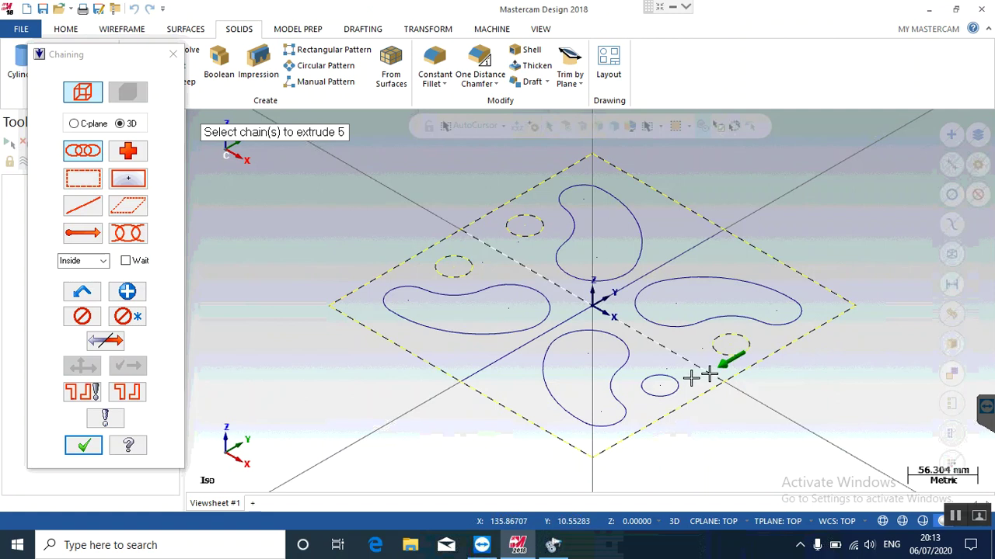
{"action": "left_click", "coordinate": [673, 382]}
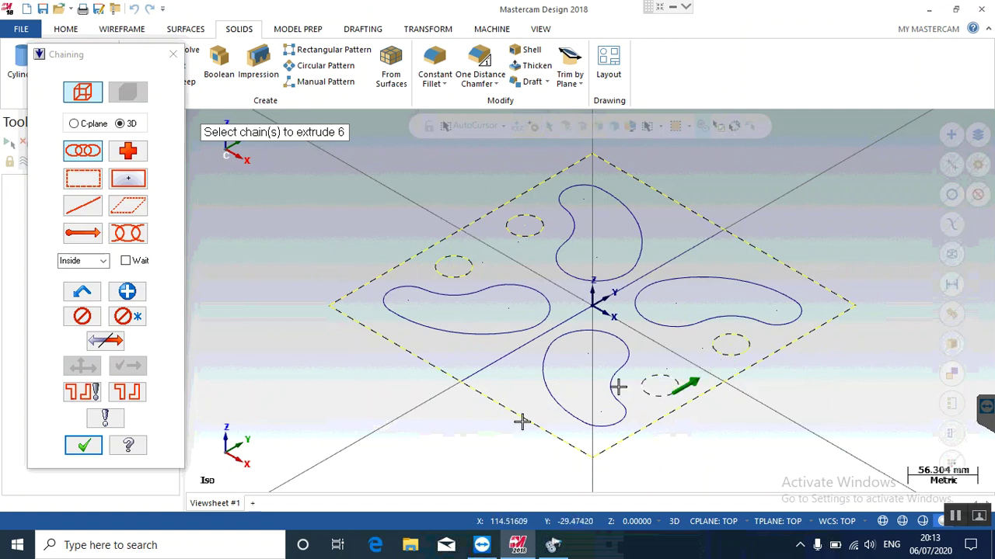
{"action": "left_click", "coordinate": [84, 446]}
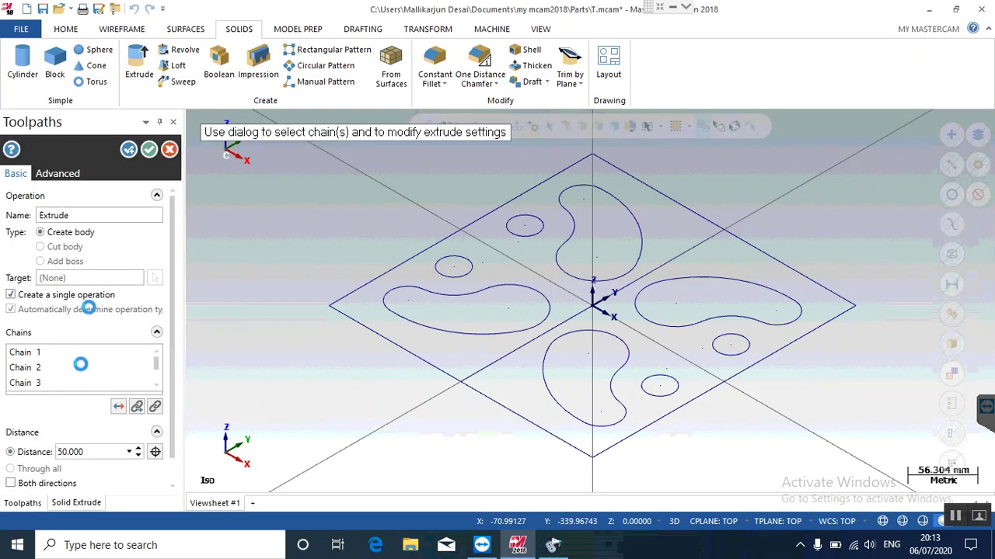
- Set the extrusion distance to 20 mm
{"action": "left_click", "coordinate": [92, 456]}
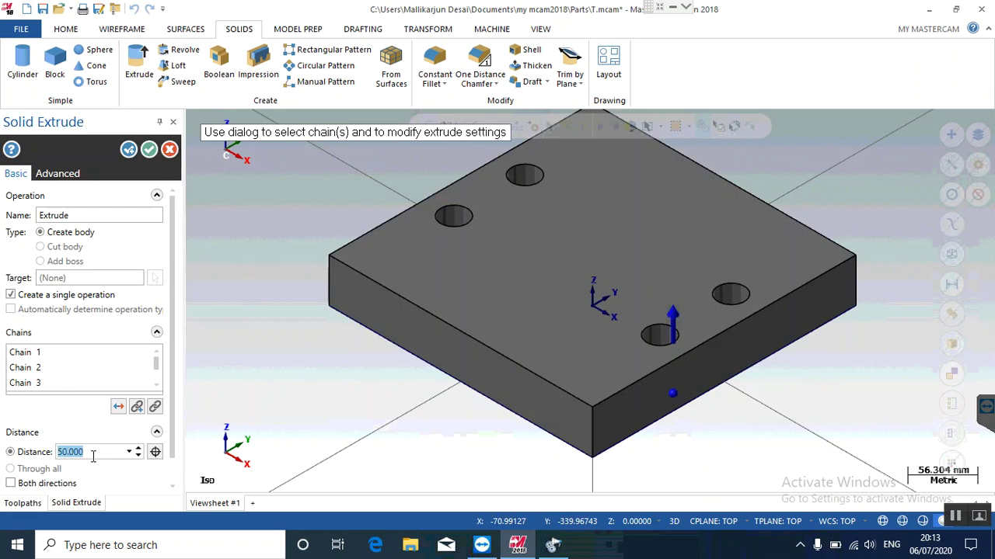
{"action": "key", "text": "BackSpace"}
{"action": "type", "text": "20"}
{"action": "key", "text": "Return"}
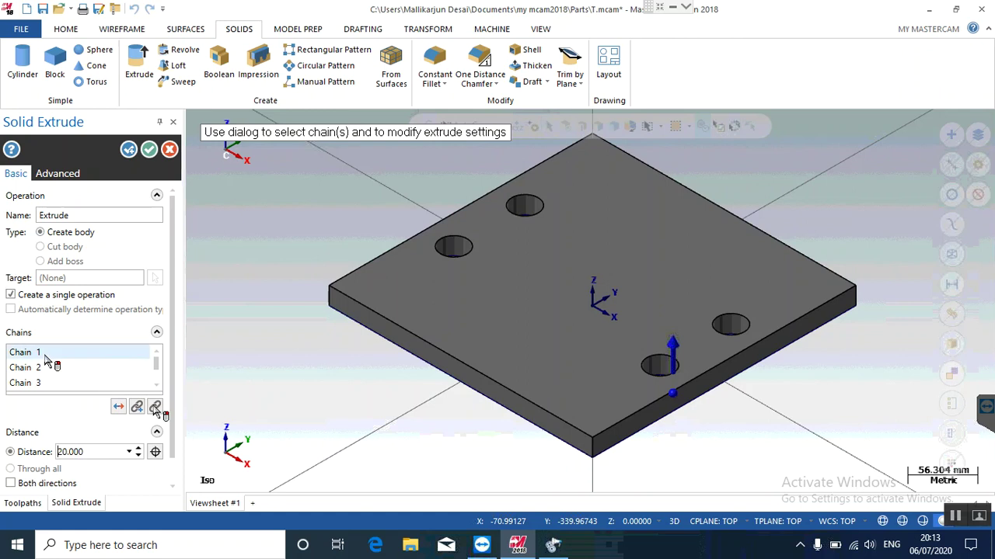
- Reverse the plate's extrusion direction to point downward and create the body
{"action": "left_click", "coordinate": [118, 408]}
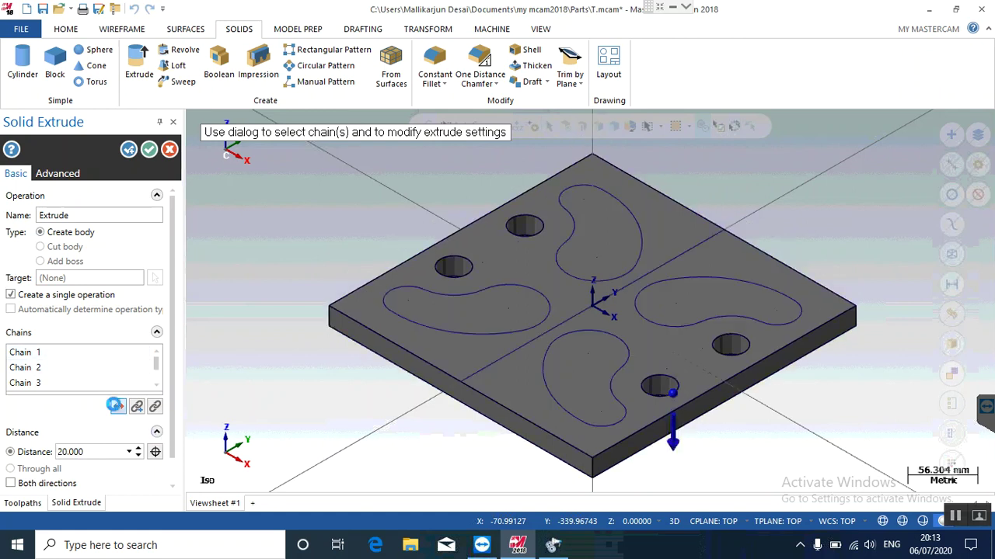
{"action": "left_click", "coordinate": [152, 151]}
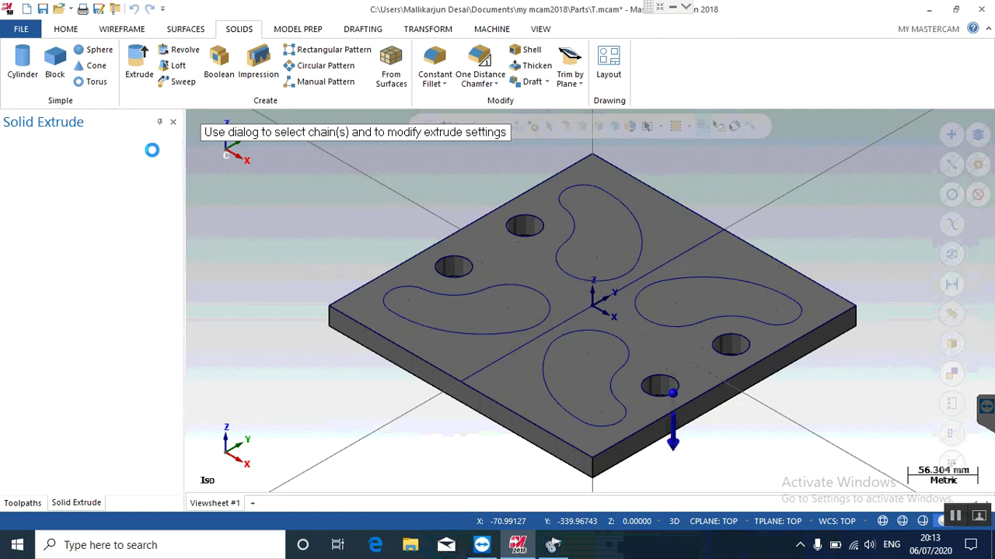
- Start a new solid extrusion with the four closed curved outlines on the plate as its chains
{"action": "left_click", "coordinate": [139, 73]}
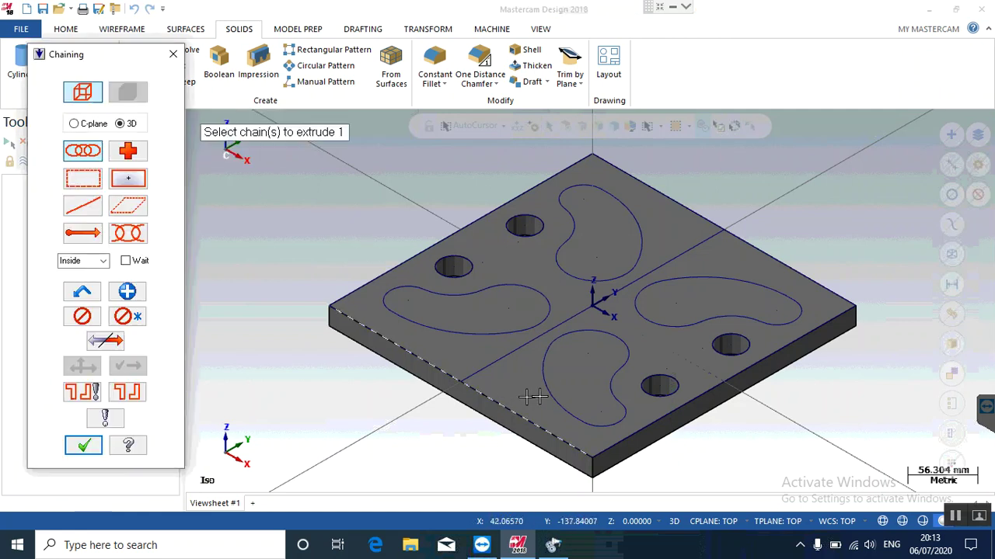
{"action": "left_click", "coordinate": [581, 379]}
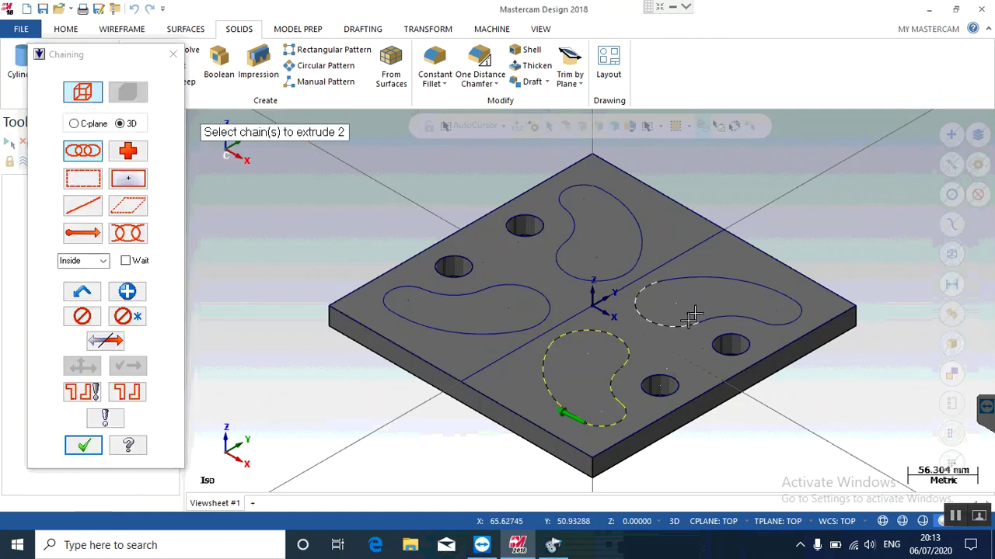
{"action": "left_click", "coordinate": [687, 323]}
{"action": "left_click", "coordinate": [507, 332]}
{"action": "left_click", "coordinate": [585, 276]}
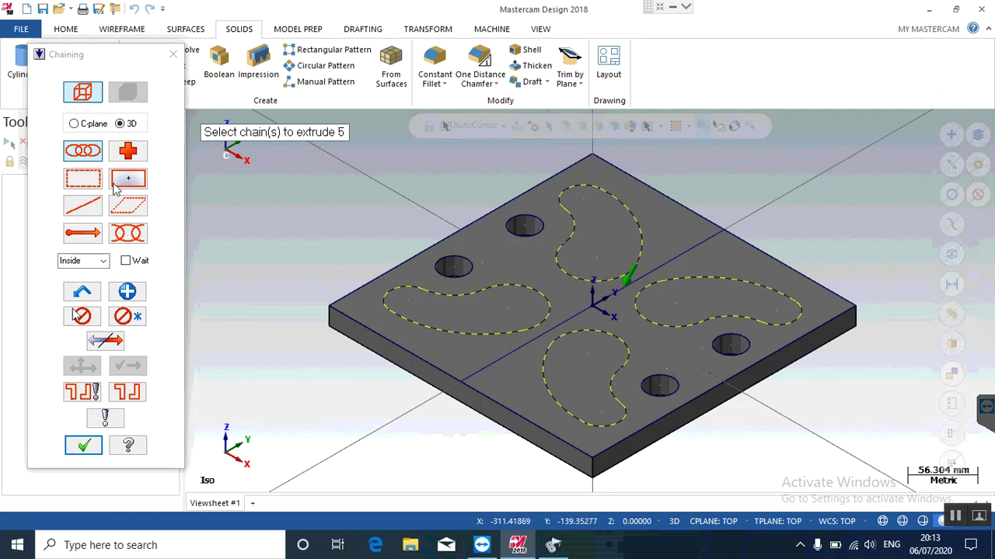
{"action": "left_click", "coordinate": [84, 445]}
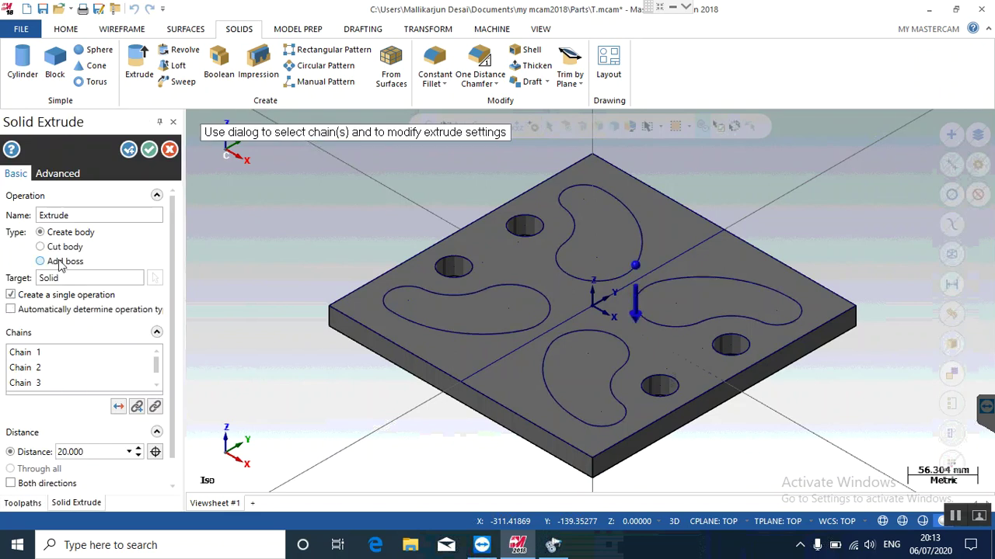
- Add the four curved outlines to the plate as 20 mm bosses, with the extrusion direction reversed to point upward
{"action": "left_click", "coordinate": [59, 265]}
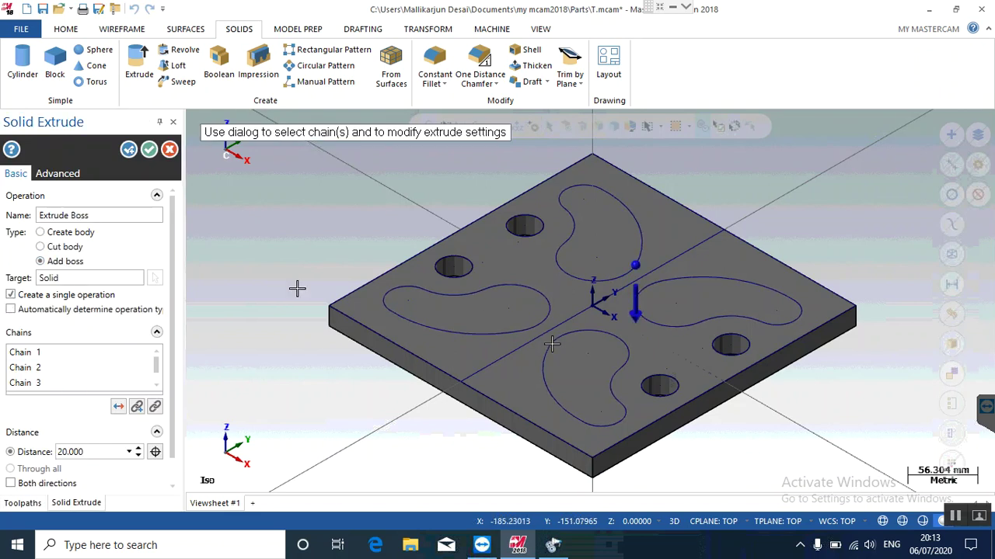
{"action": "left_click", "coordinate": [116, 406]}
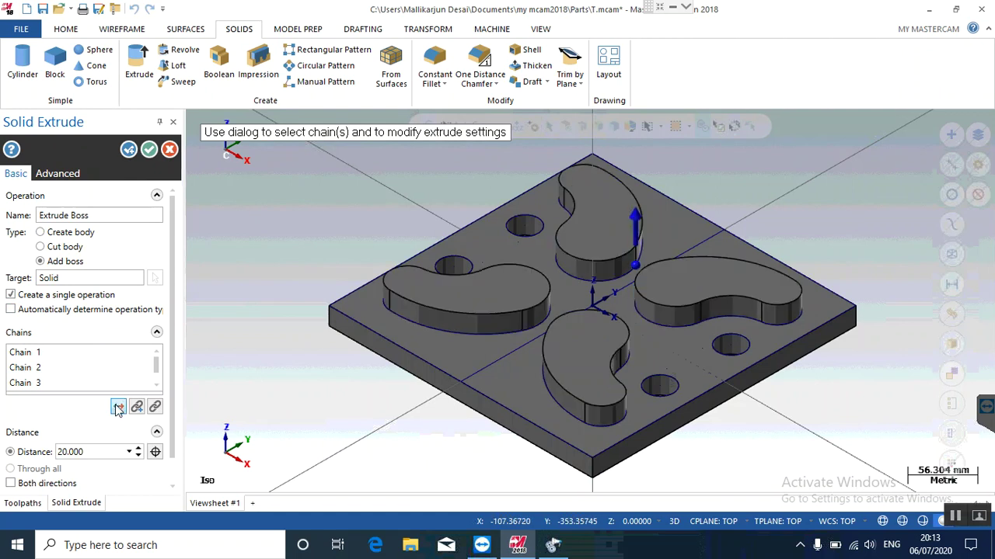
{"action": "left_click", "coordinate": [148, 149]}
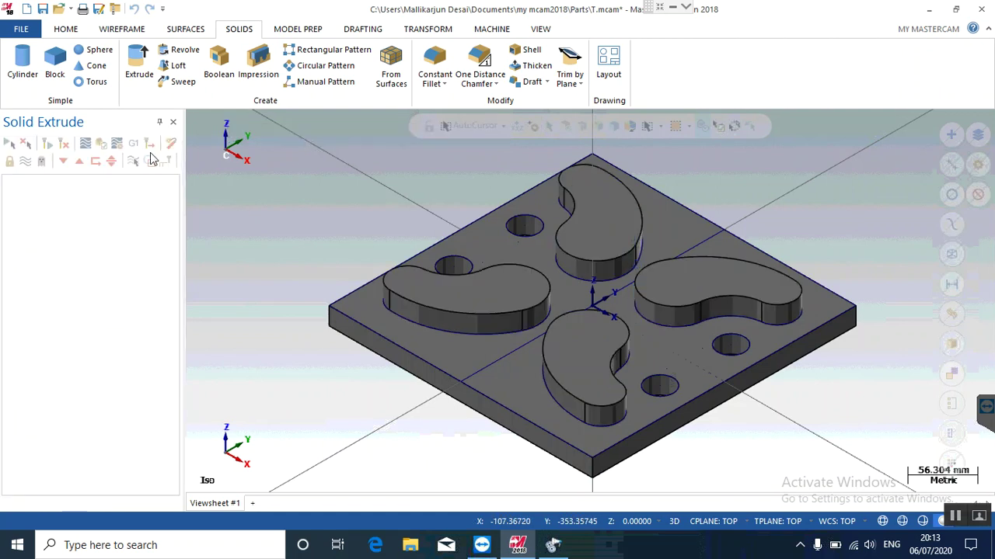
- Select all the wireframe geometry and blank it, leaving the solid displayed
{"action": "left_click", "coordinate": [952, 254]}
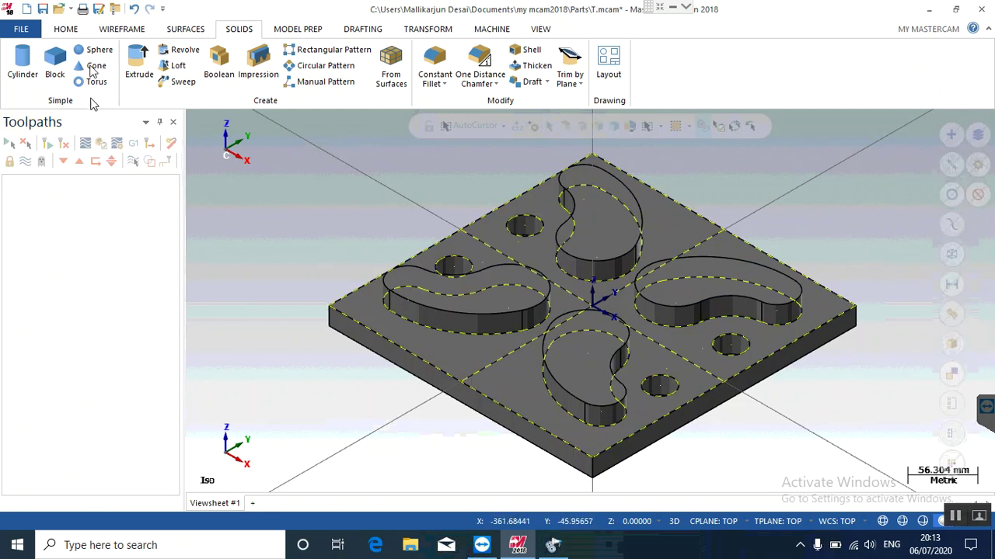
{"action": "left_click", "coordinate": [66, 30]}
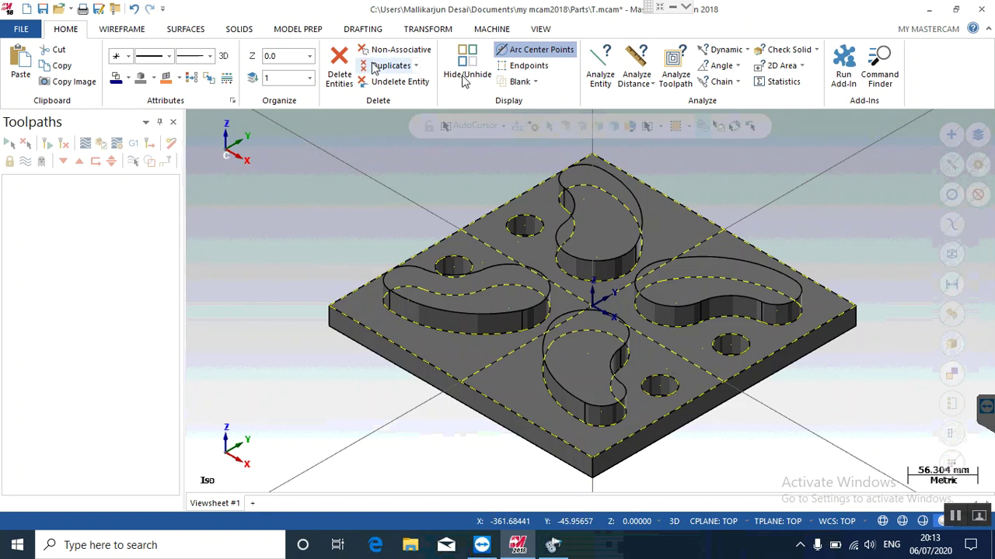
{"action": "left_click", "coordinate": [516, 86]}
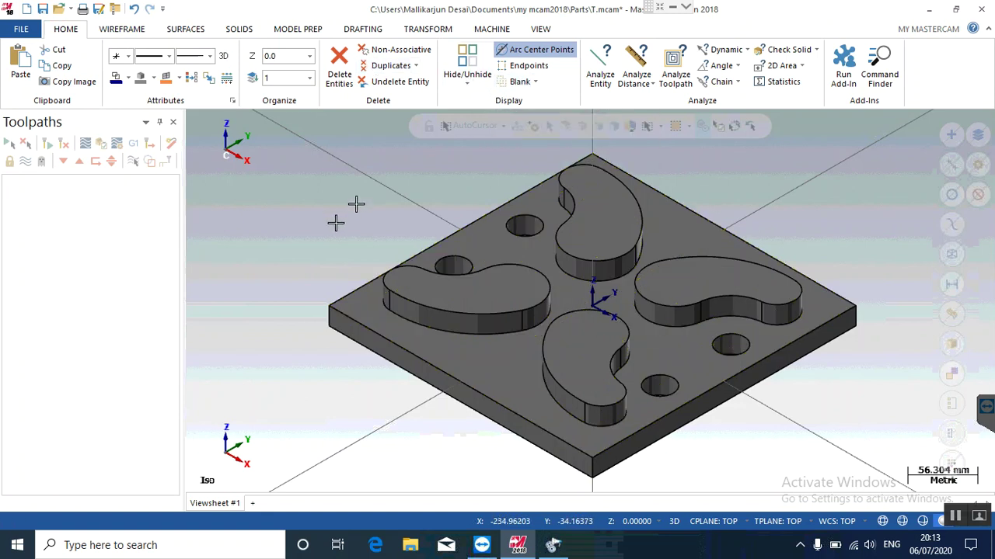